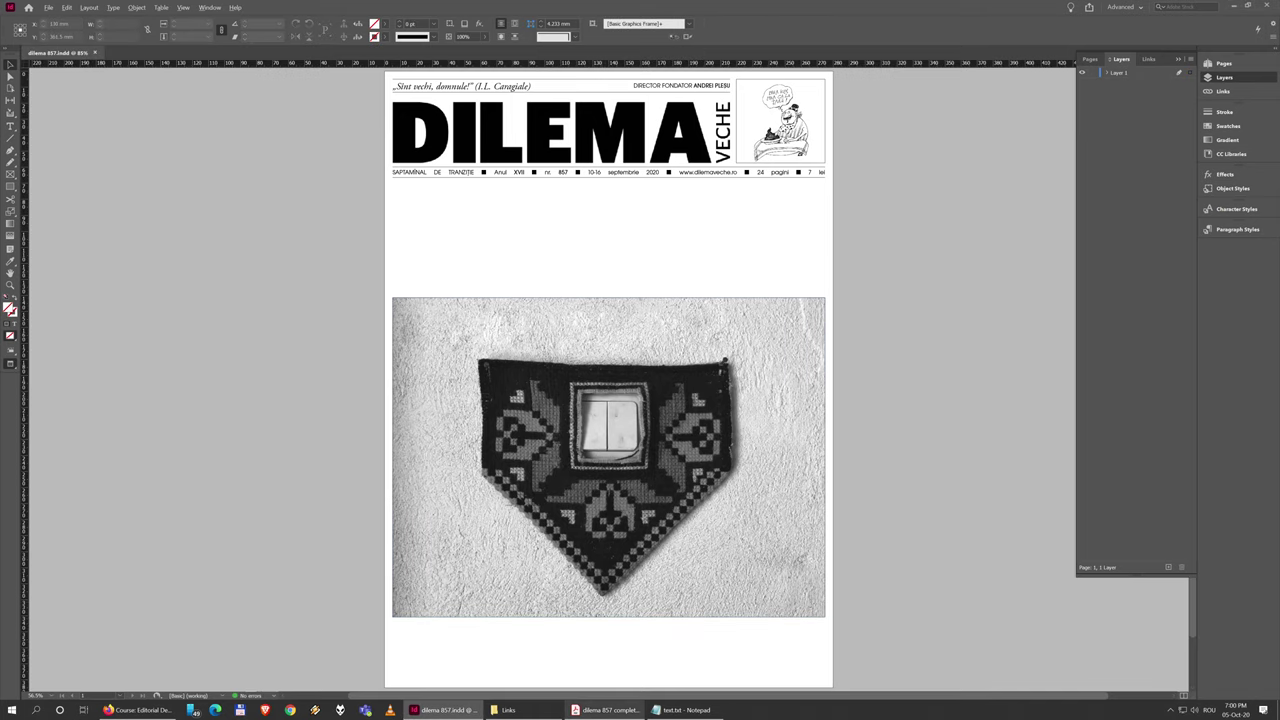
# Step: Inspect the headline and the word 'Viața' in the finished reference PDF
pyautogui.click(605, 710)
pyautogui.scroll(-1, 620, 587)
pyautogui.moveTo(221, 500); pyautogui.dragTo(838, 538)
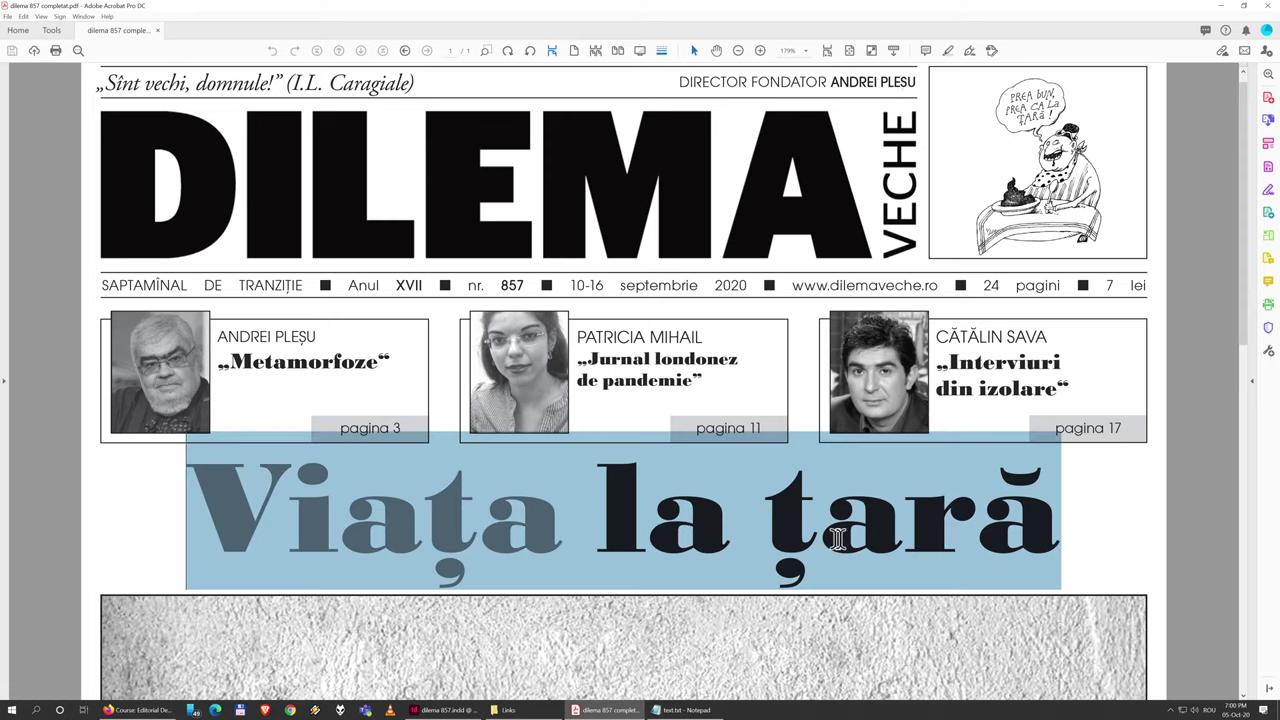
pyautogui.moveTo(966, 538); pyautogui.dragTo(978, 555)
pyautogui.click(952, 540)
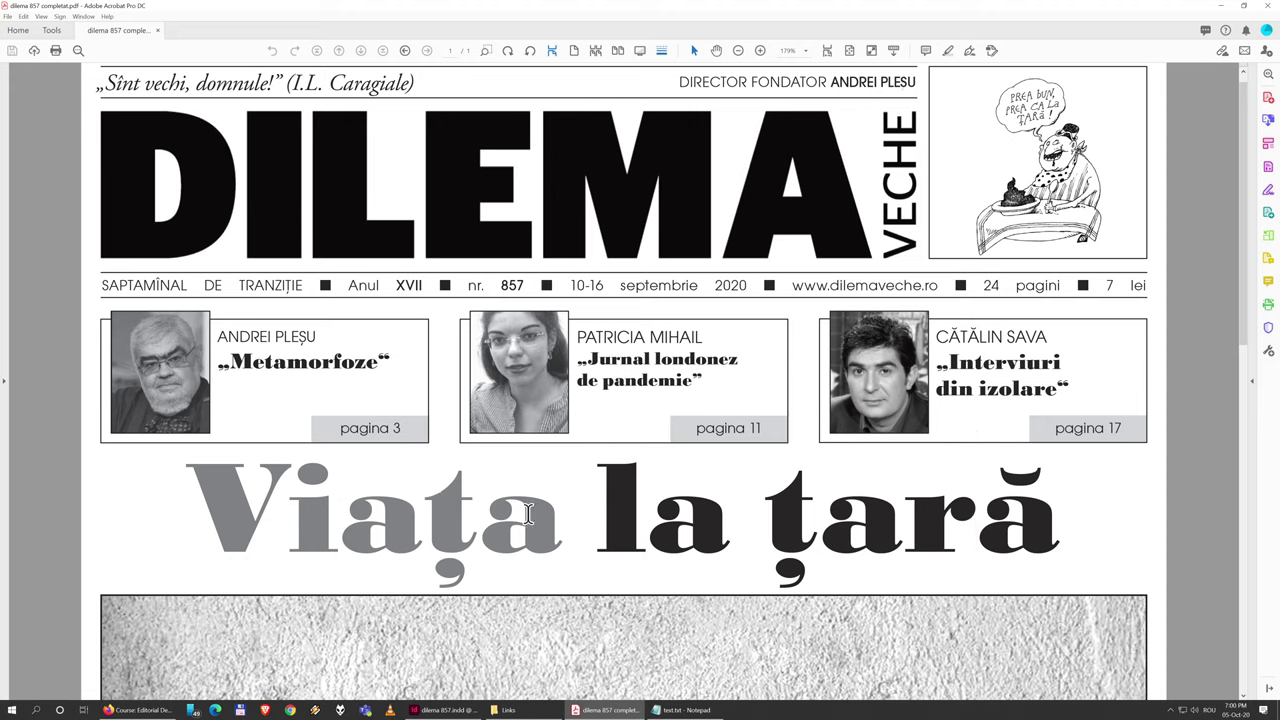
pyautogui.moveTo(562, 515); pyautogui.dragTo(175, 512)
pyautogui.click(318, 524)
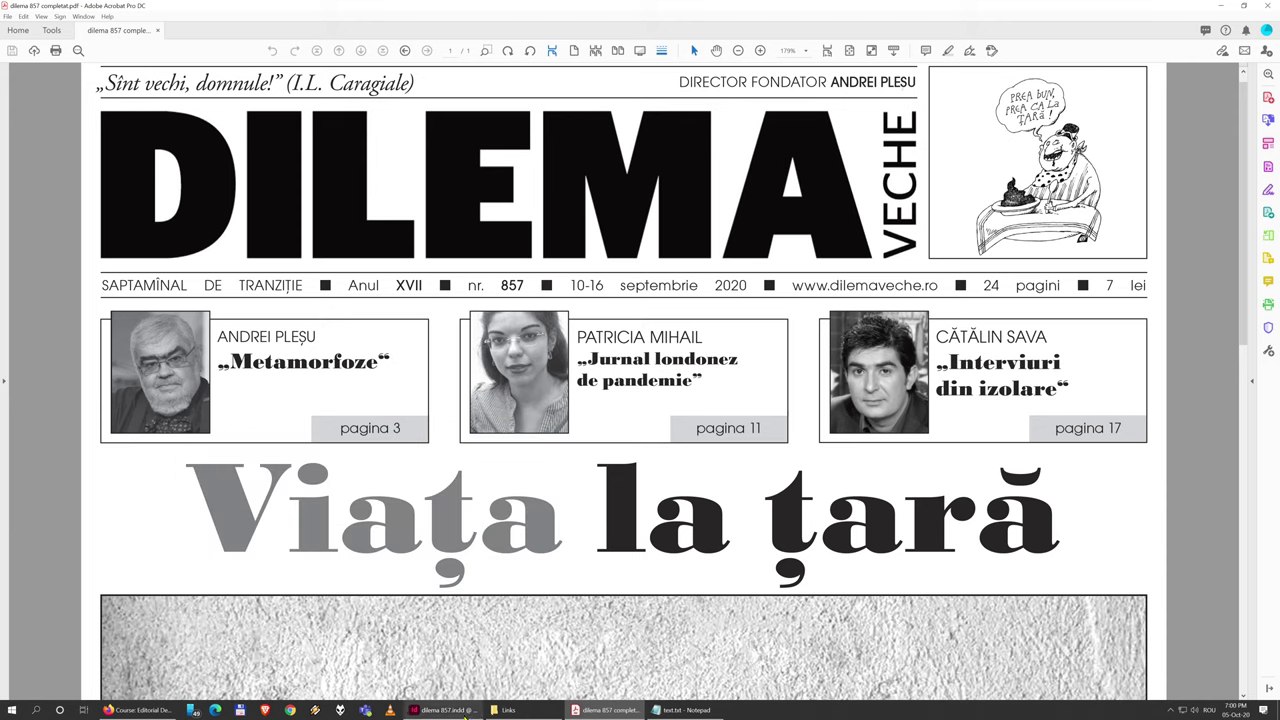
pyautogui.click(440, 710)
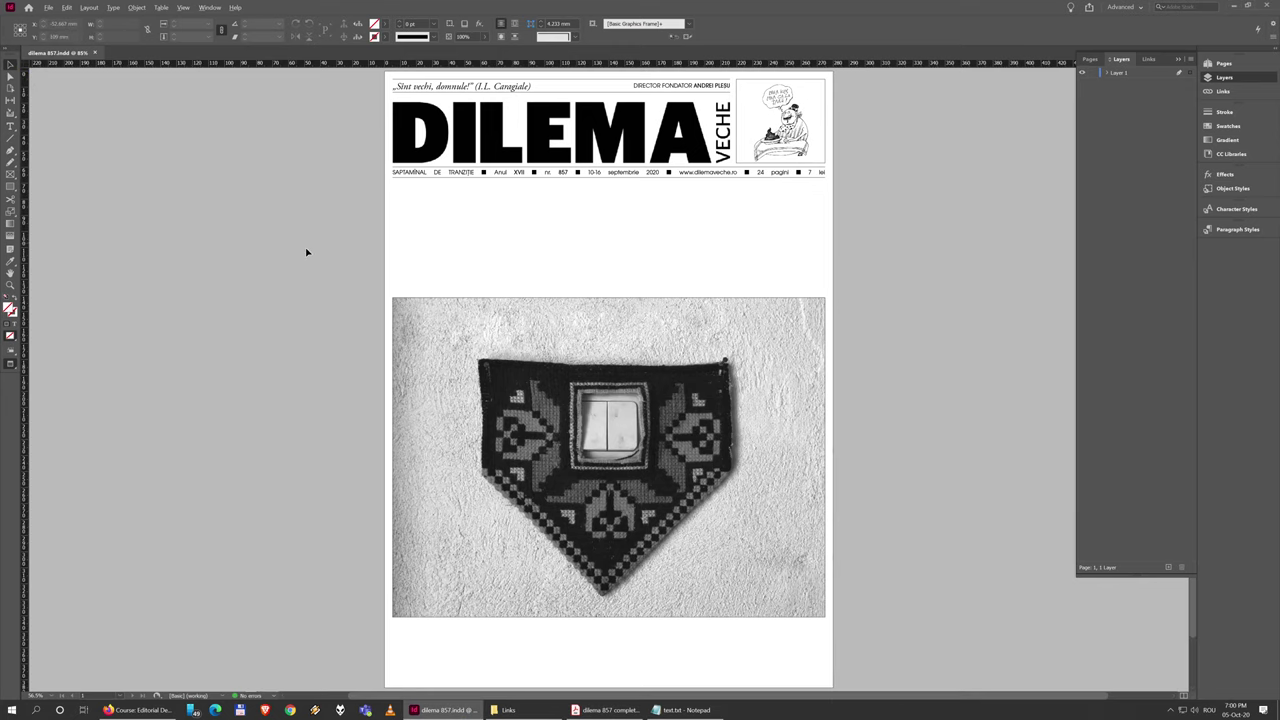
# Step: Leave Preview mode to show guides, zoom in, and pan to the blank band below the masthead
pyautogui.press('w')
pyautogui.scroll(2, 620, 255)
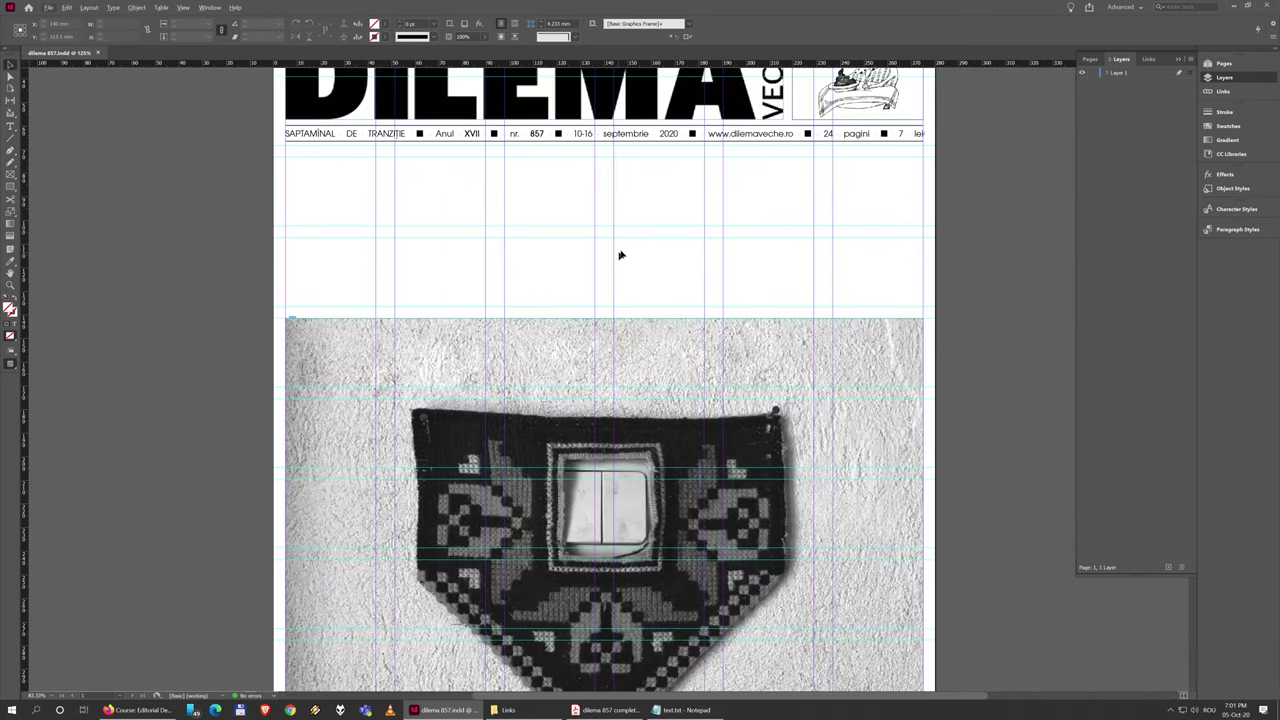
pyautogui.scroll(1, 643, 309)
pyautogui.moveTo(645, 328); pyautogui.dragTo(566, 330)
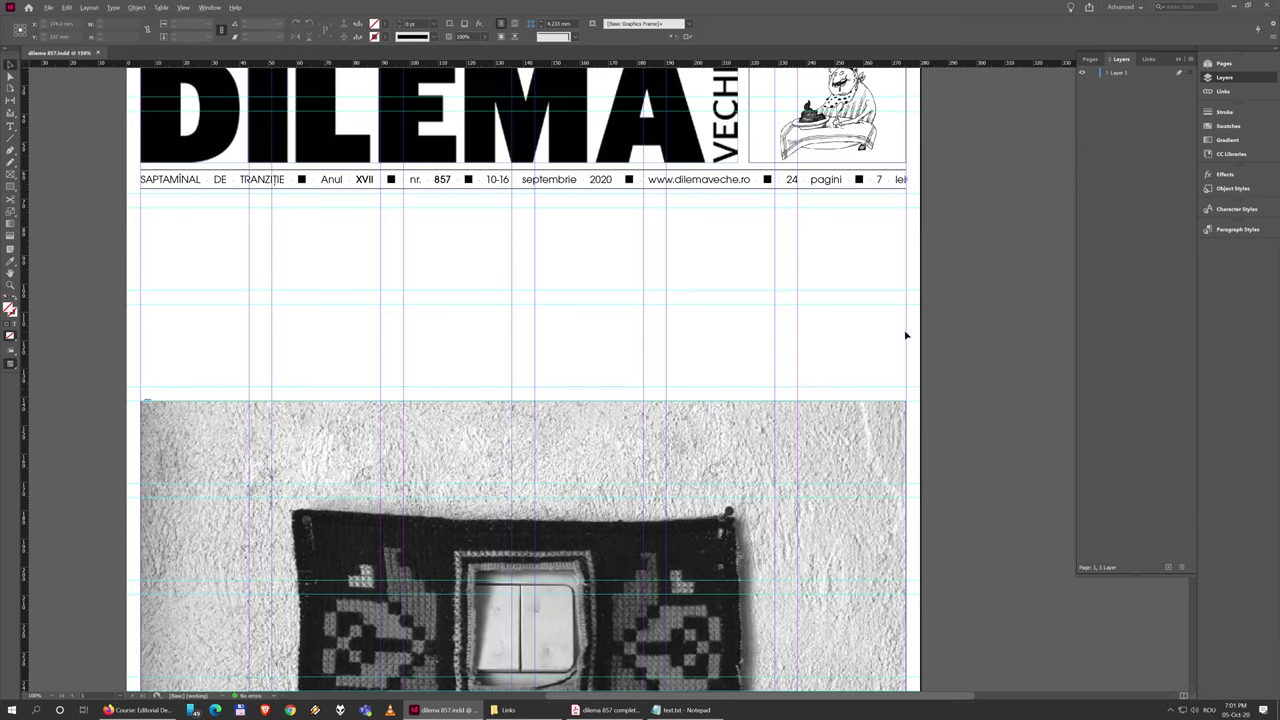
# Step: Draw a headline text frame above the photo and copy 'Viața la țară' from the notes
pyautogui.click(12, 129)
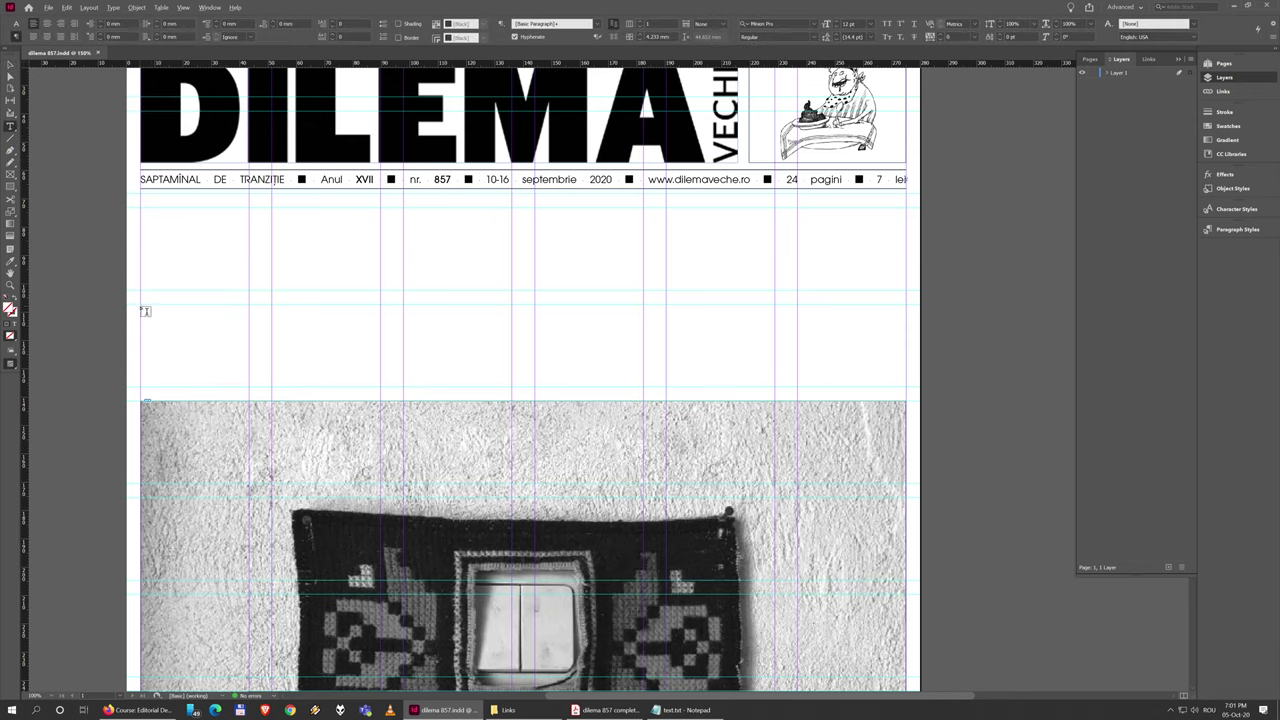
pyautogui.moveTo(145, 311); pyautogui.dragTo(904, 385)
pyautogui.click(702, 710)
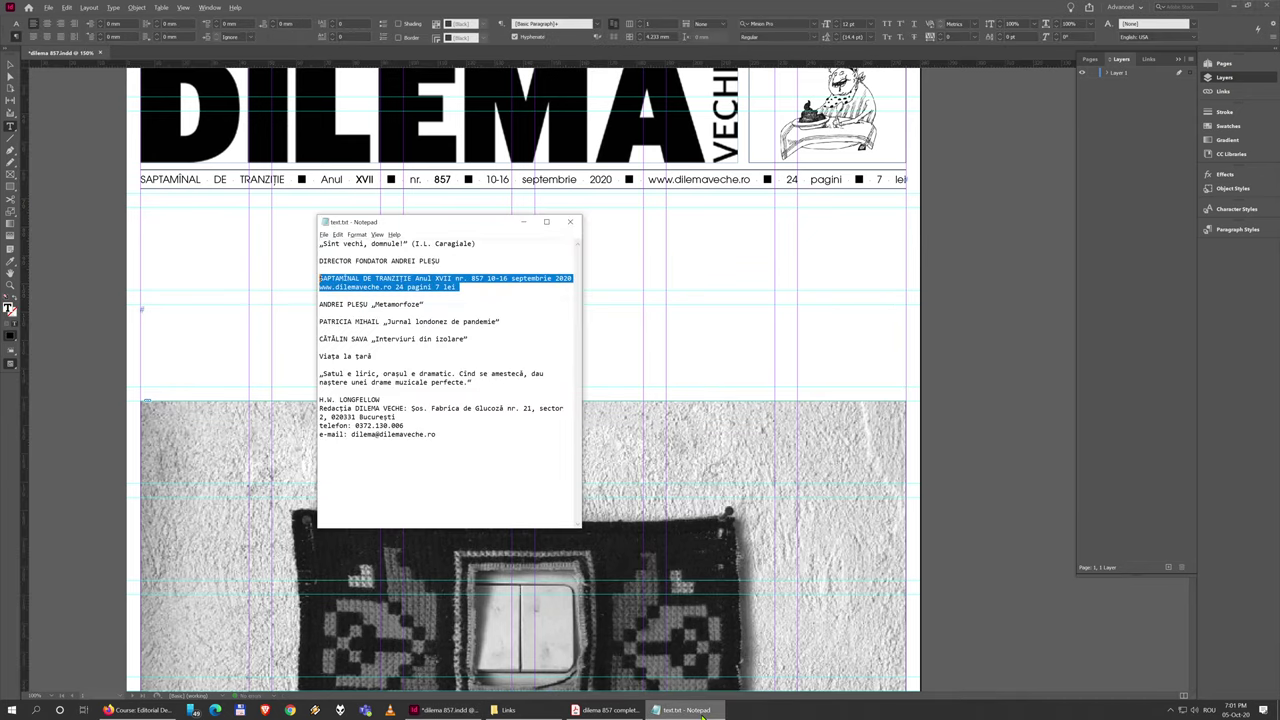
pyautogui.moveTo(390, 357); pyautogui.dragTo(319, 357)
pyautogui.rightClick(366, 352)
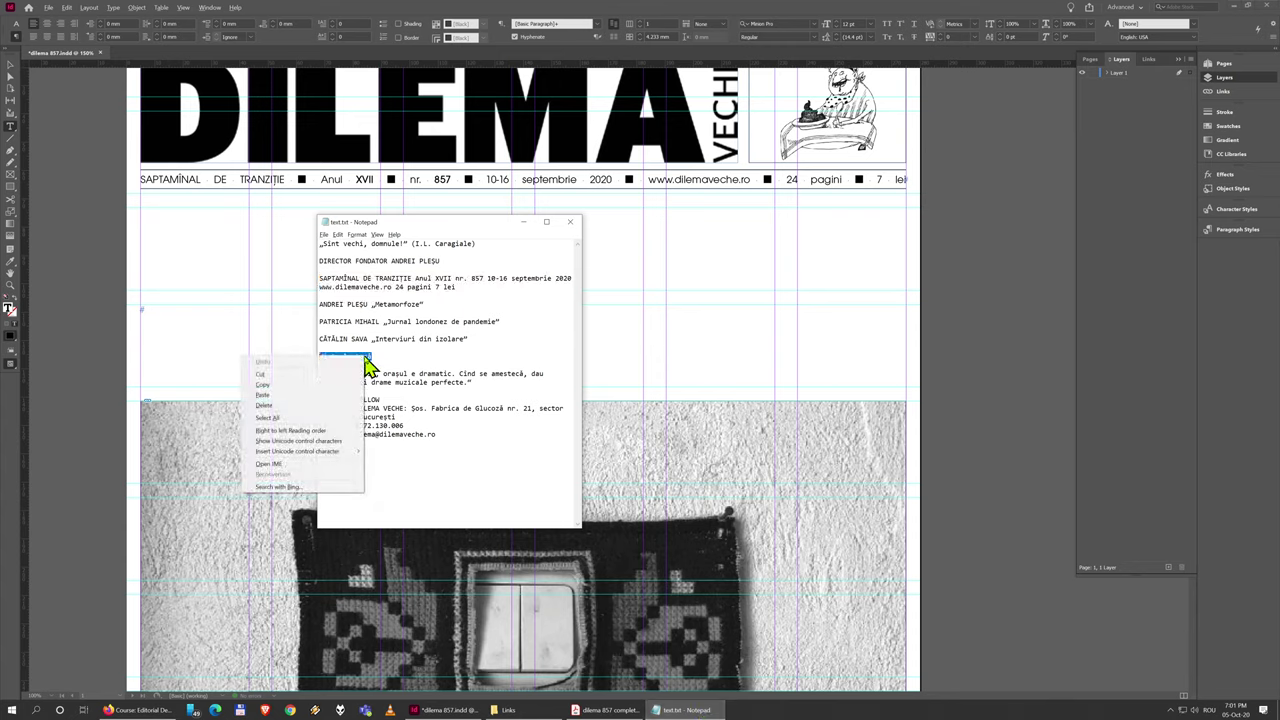
pyautogui.click(325, 397)
# Step: Paste 'Viața la țară' into the new frame and select the pasted text
pyautogui.click(242, 334)
pyautogui.rightClick(244, 336)
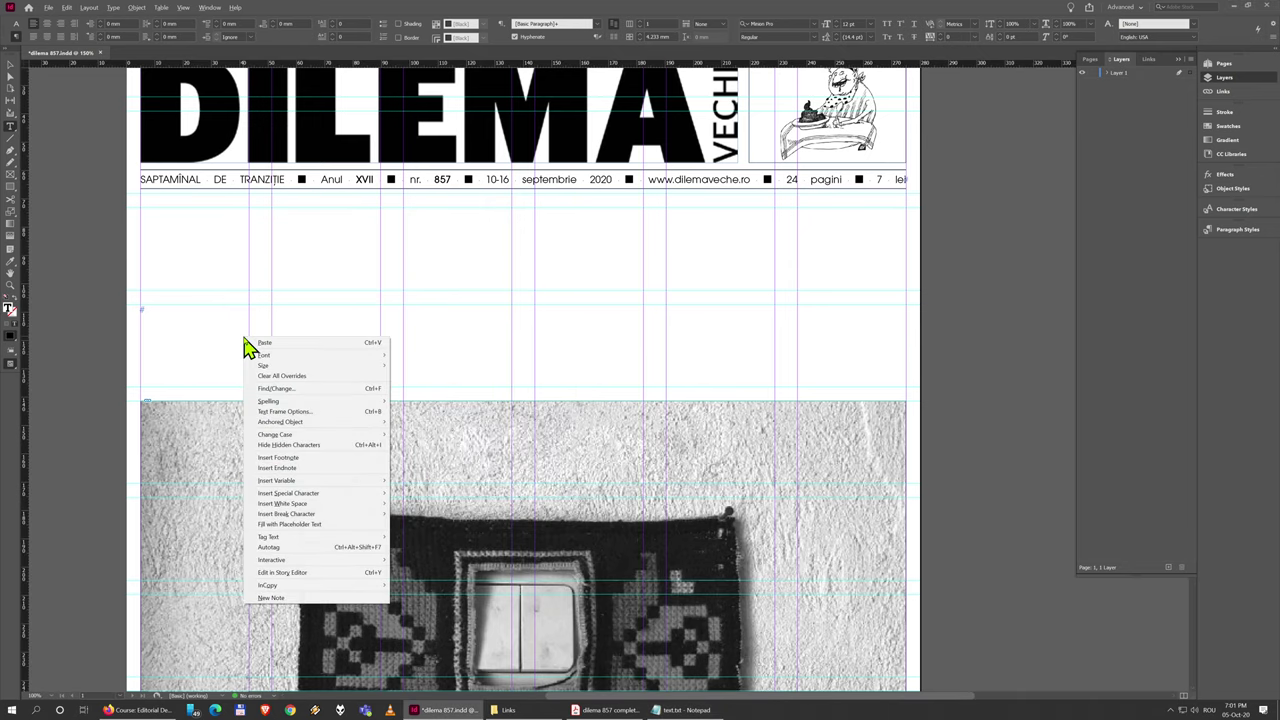
pyautogui.click(280, 338)
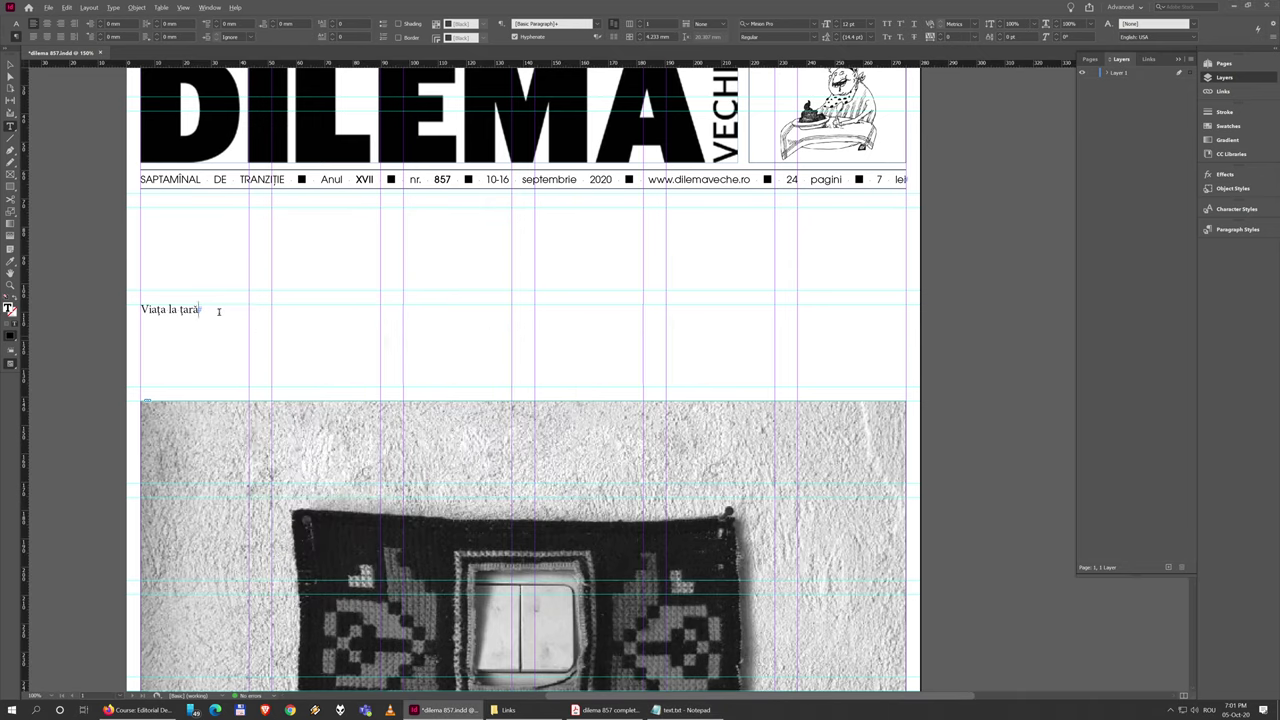
pyautogui.moveTo(223, 314); pyautogui.dragTo(140, 310)
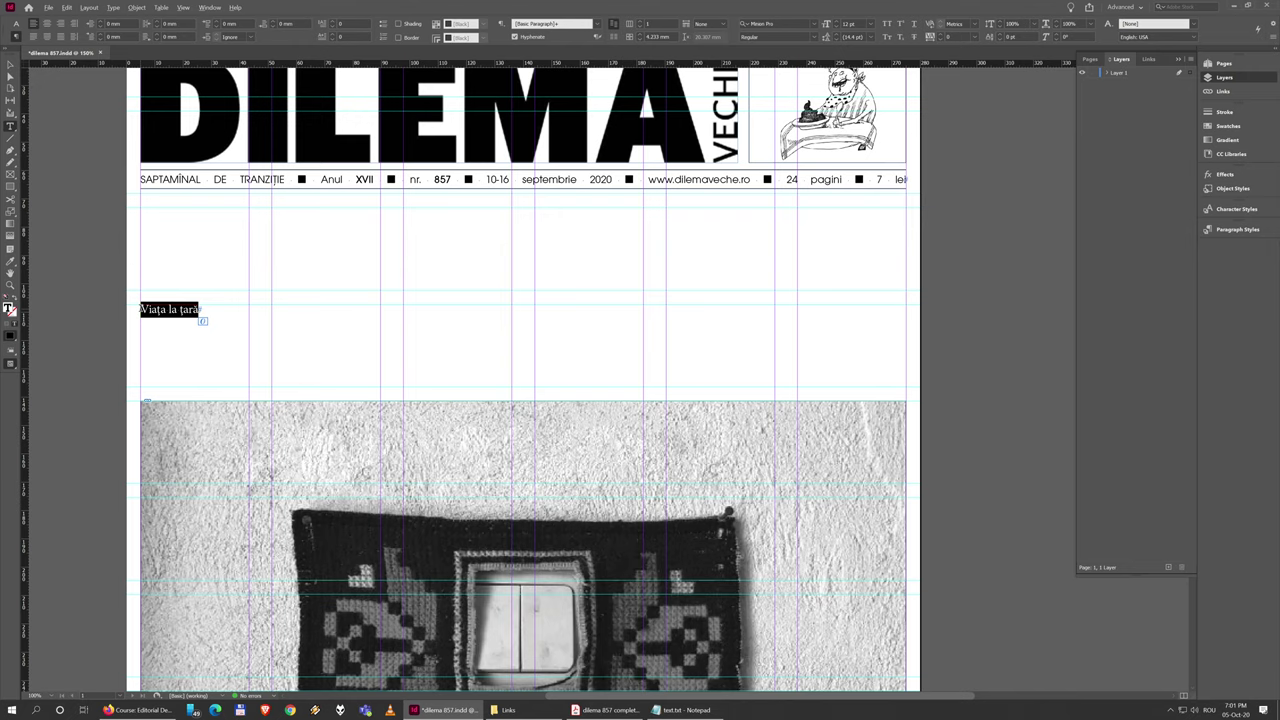
pyautogui.scroll(3, 140, 310)
# Step: Select the whole headline and change its font to Bodoni URW Wide Extra Bold
pyautogui.scroll(-7, 140, 310)
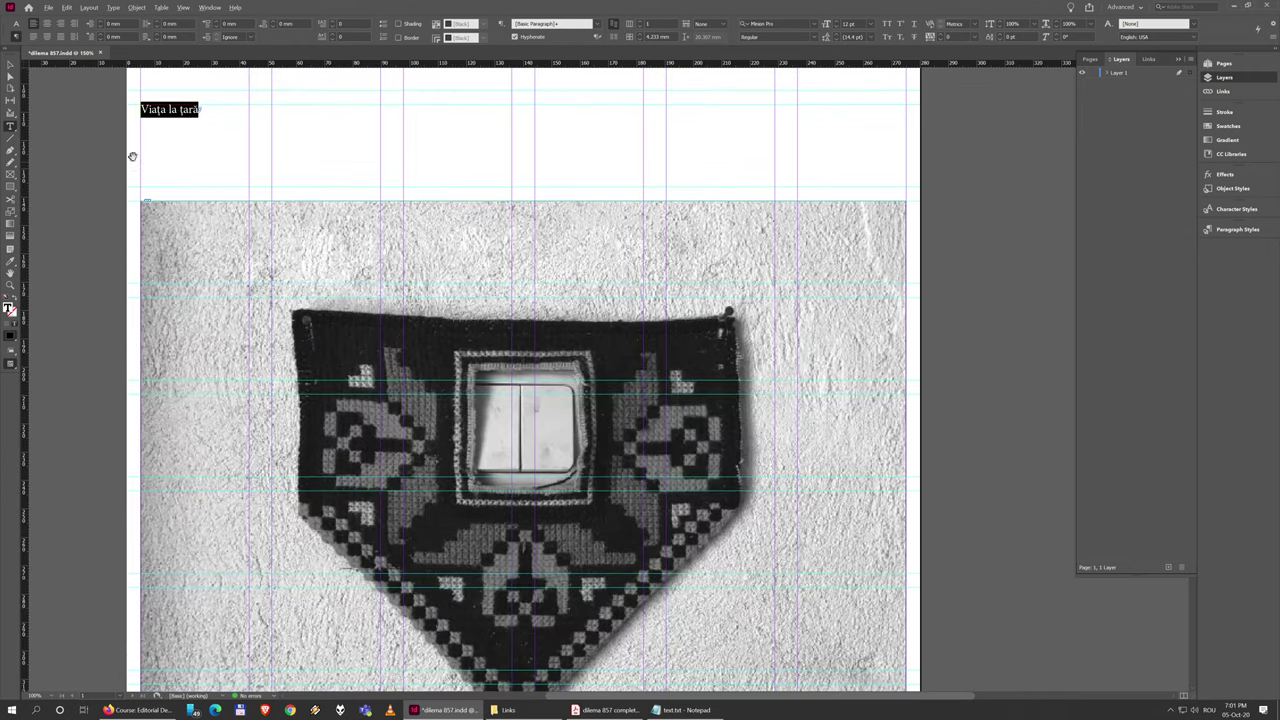
pyautogui.click(184, 117)
pyautogui.tripleClick(172, 110)
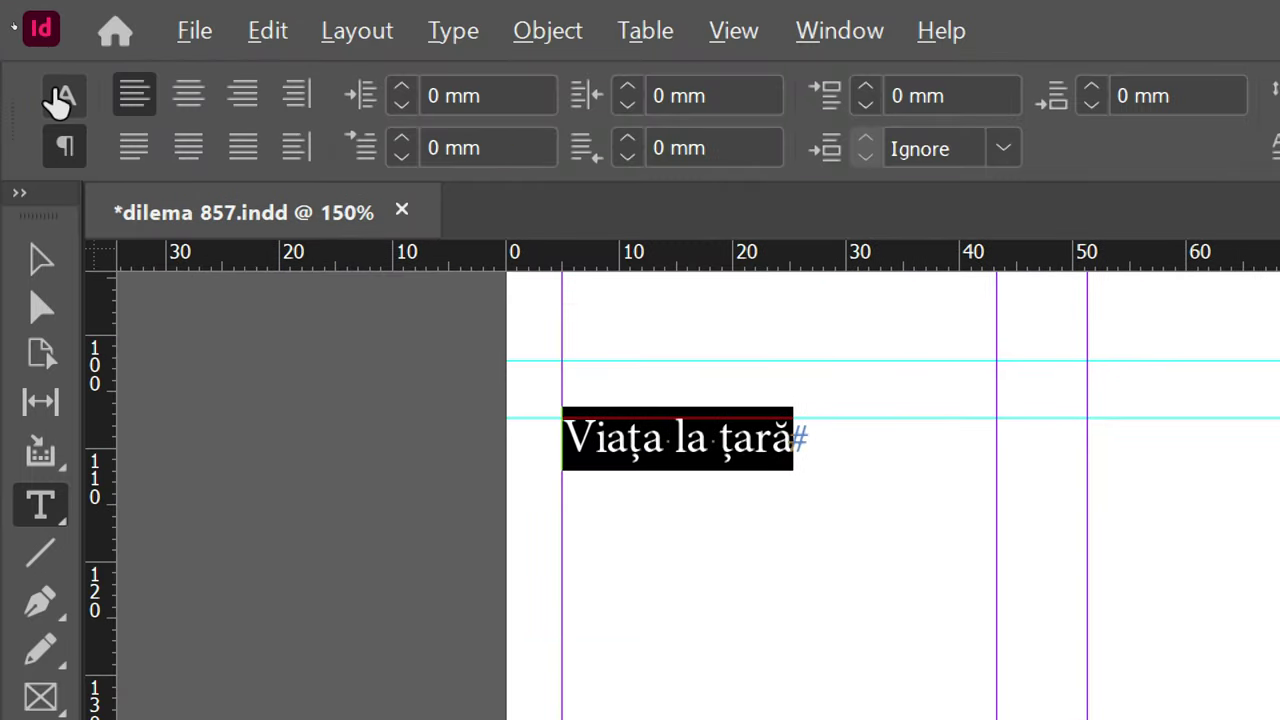
pyautogui.click(60, 98)
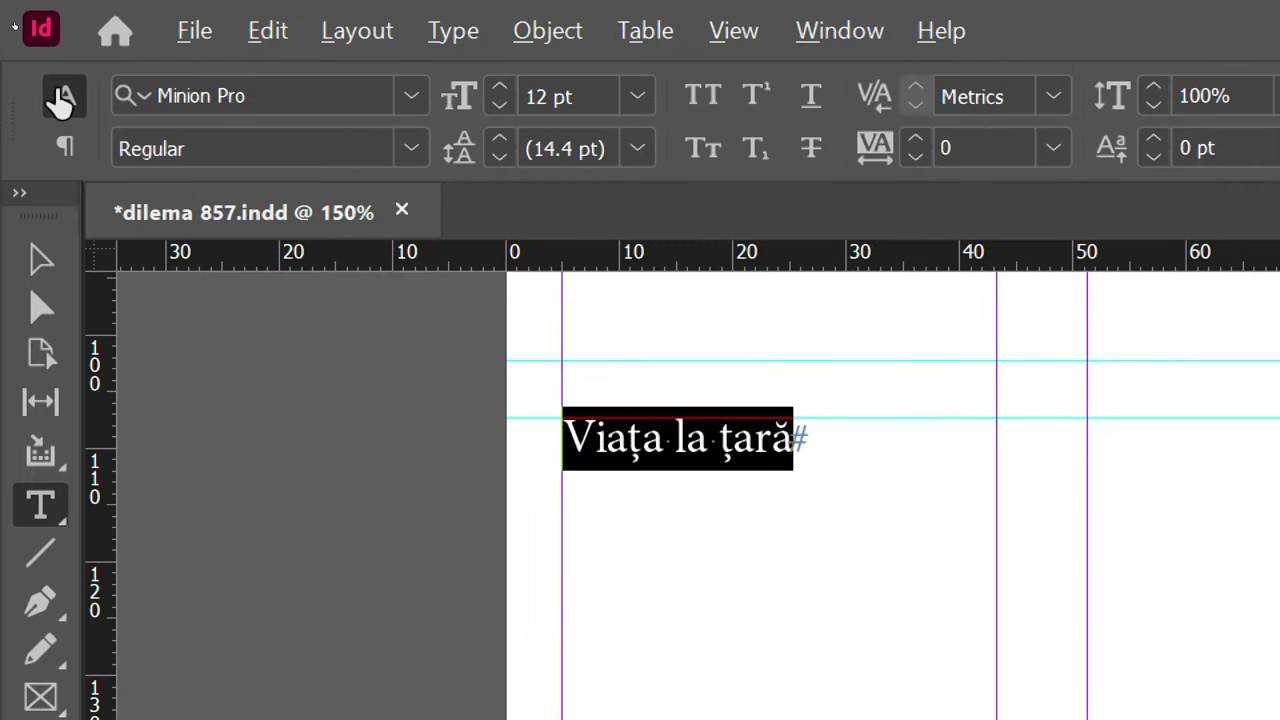
pyautogui.click(300, 84)
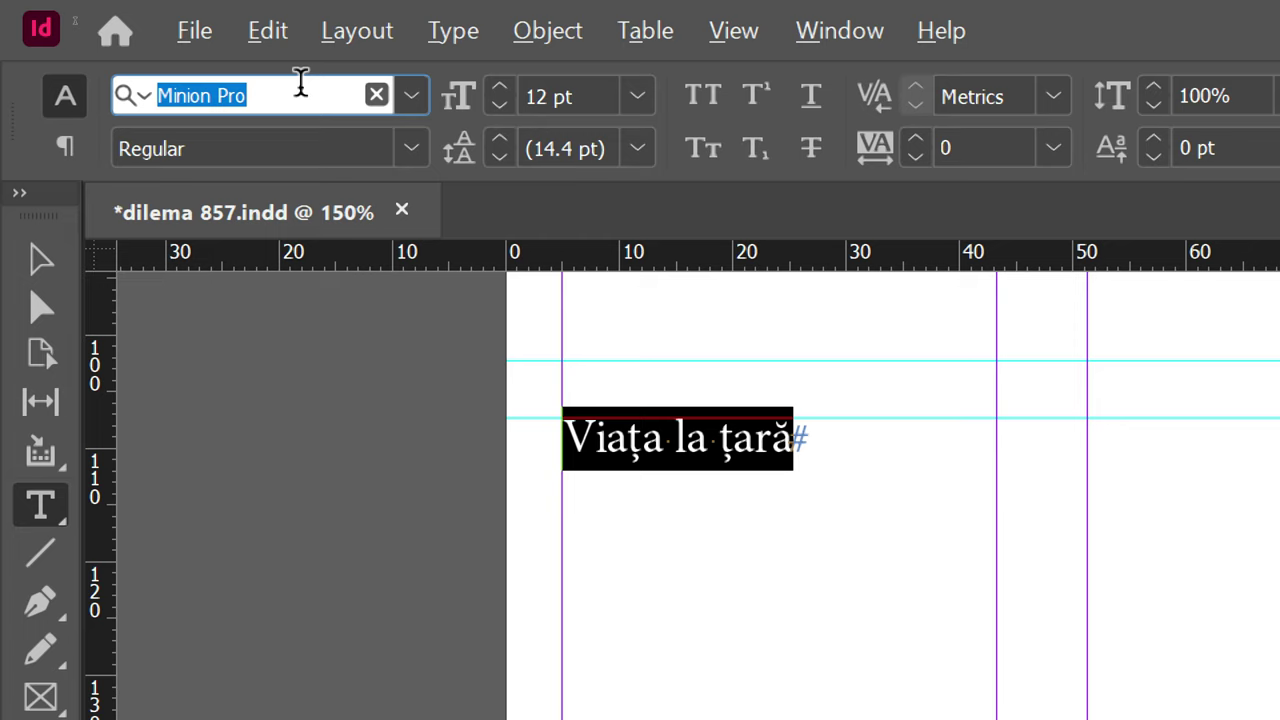
pyautogui.write('bodoni')
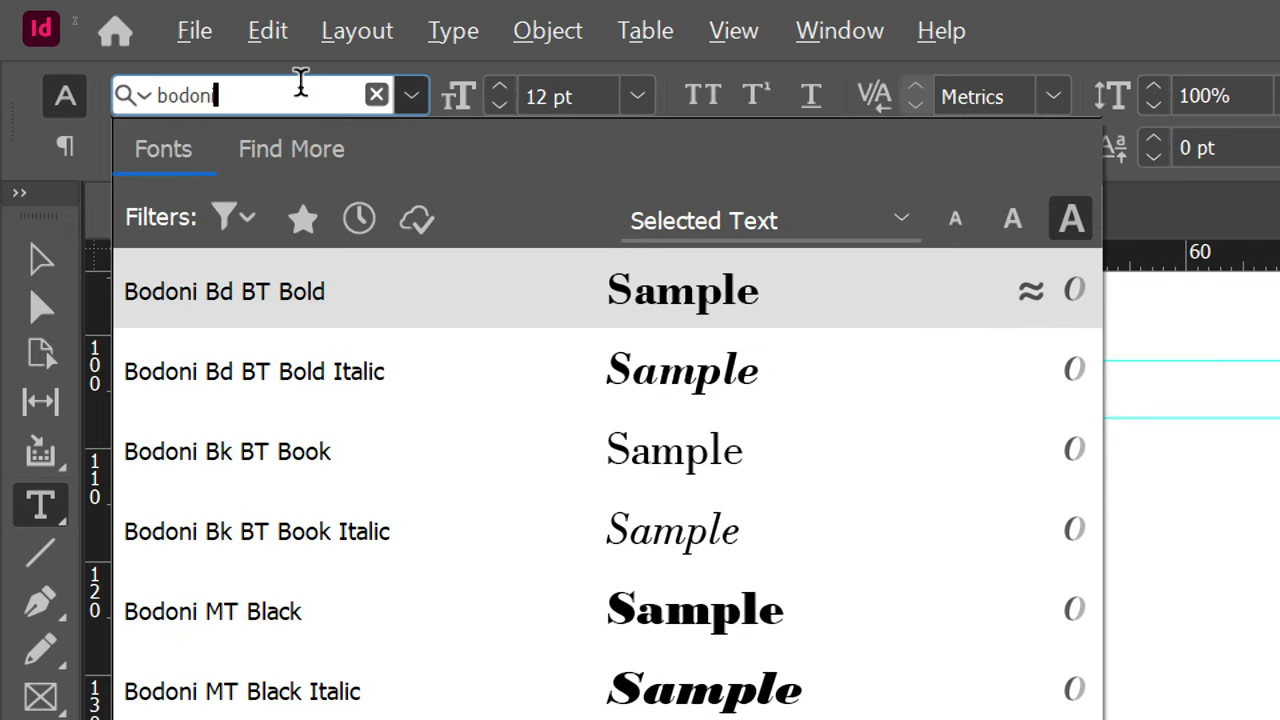
pyautogui.write(' ur')
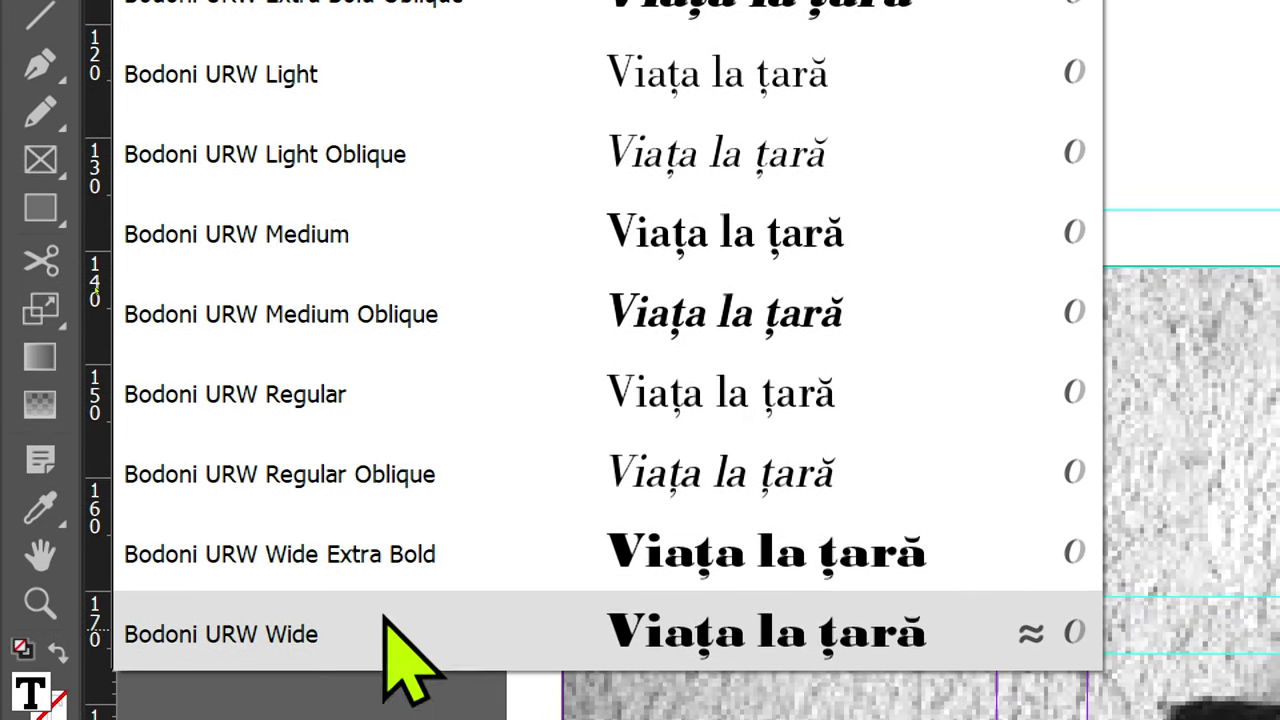
pyautogui.click(378, 550)
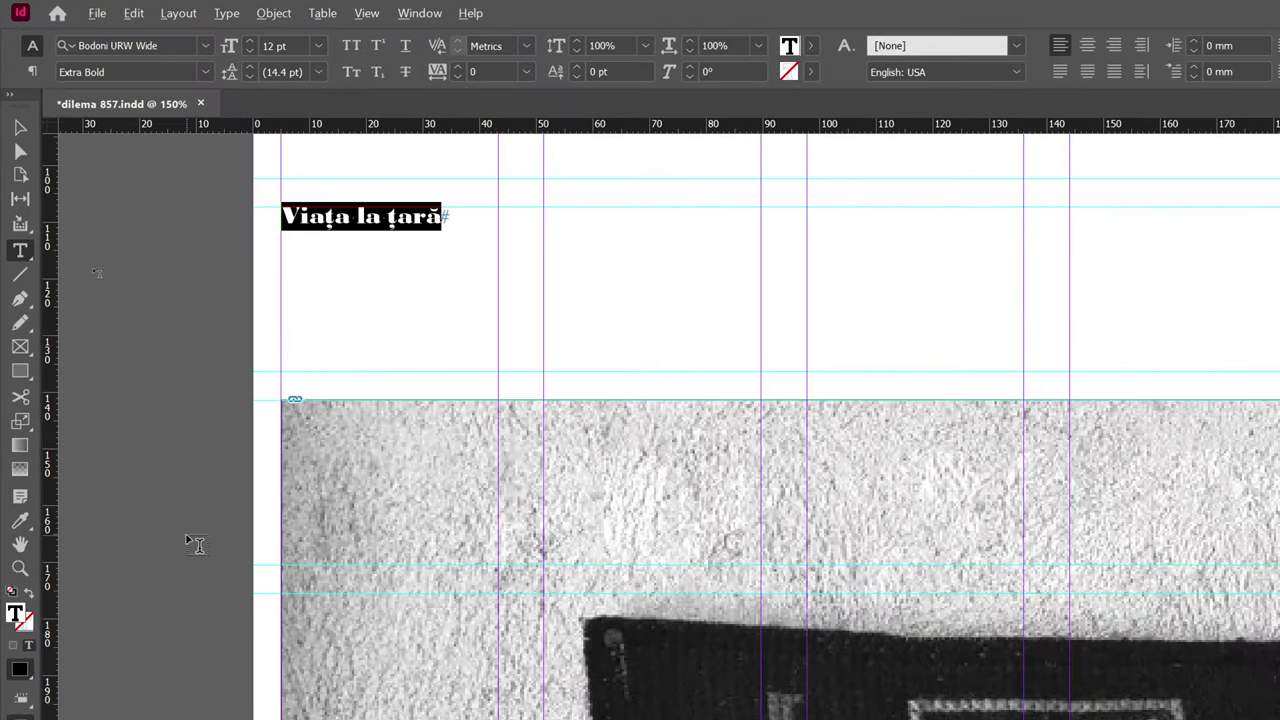
# Step: Set the headline font size to 96 pt, then deselect and zoom out to review it
pyautogui.click(293, 44)
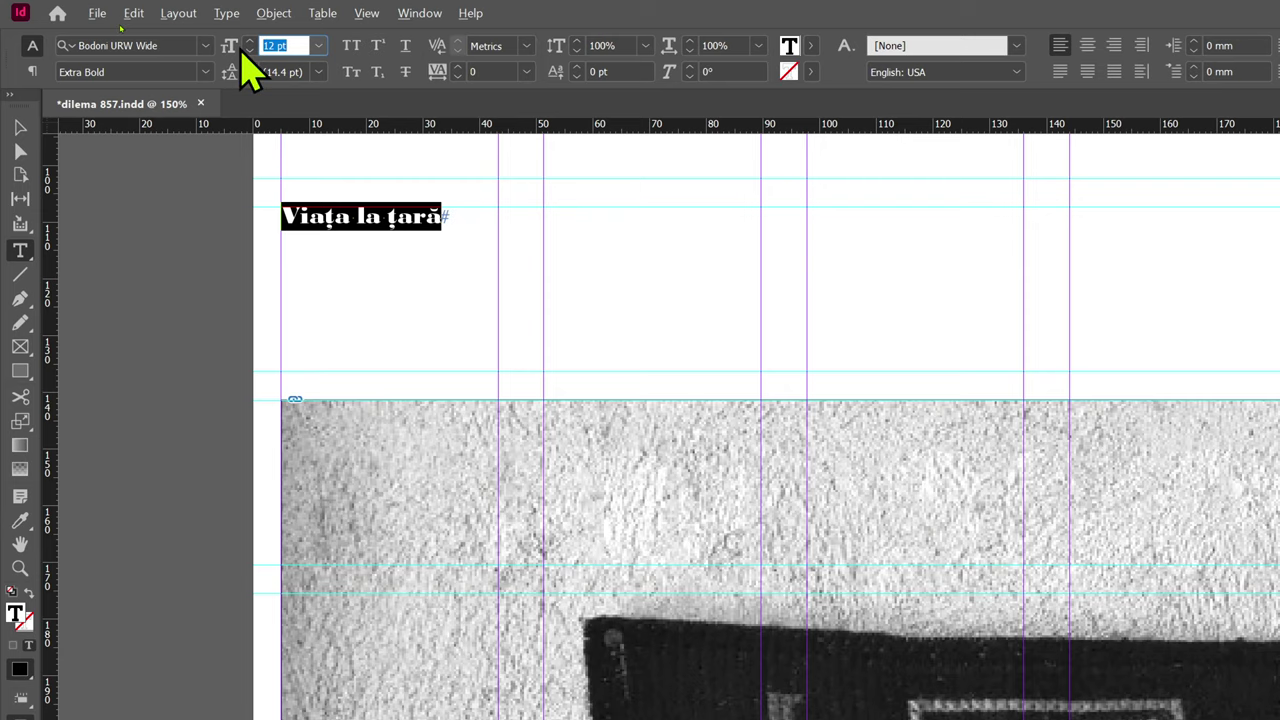
pyautogui.write('96')
pyautogui.press('Return')
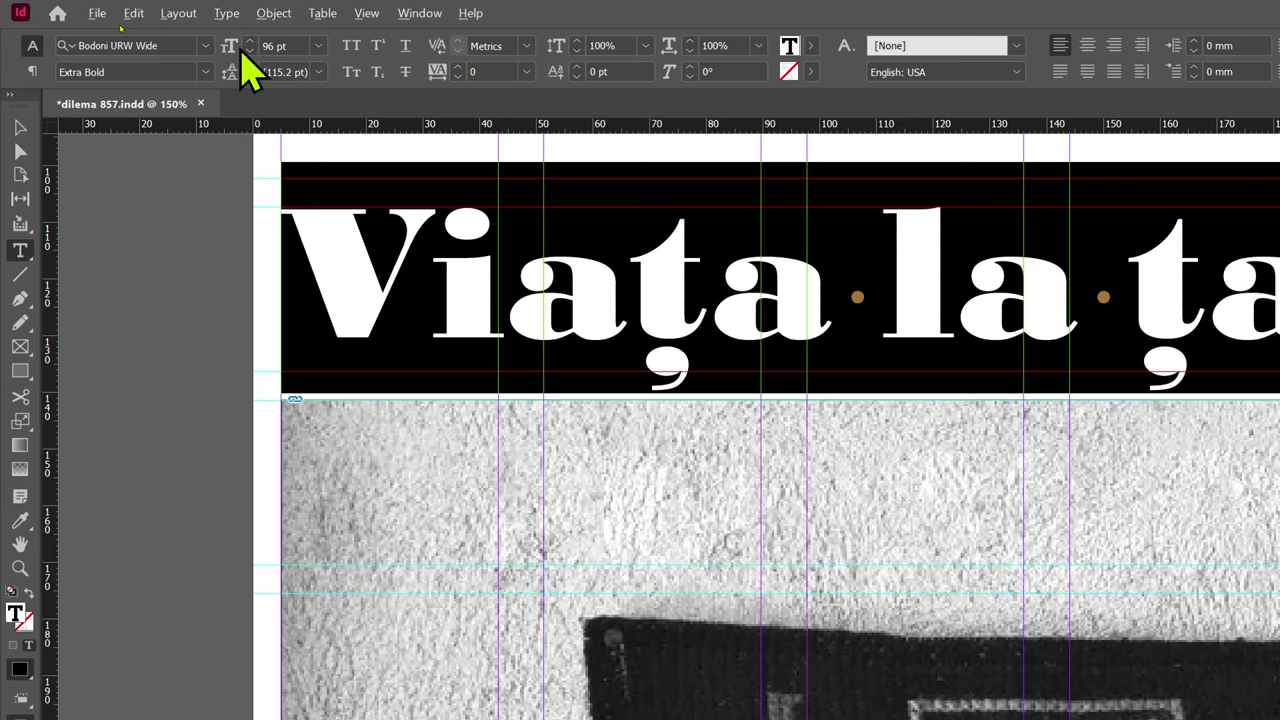
pyautogui.click(338, 224)
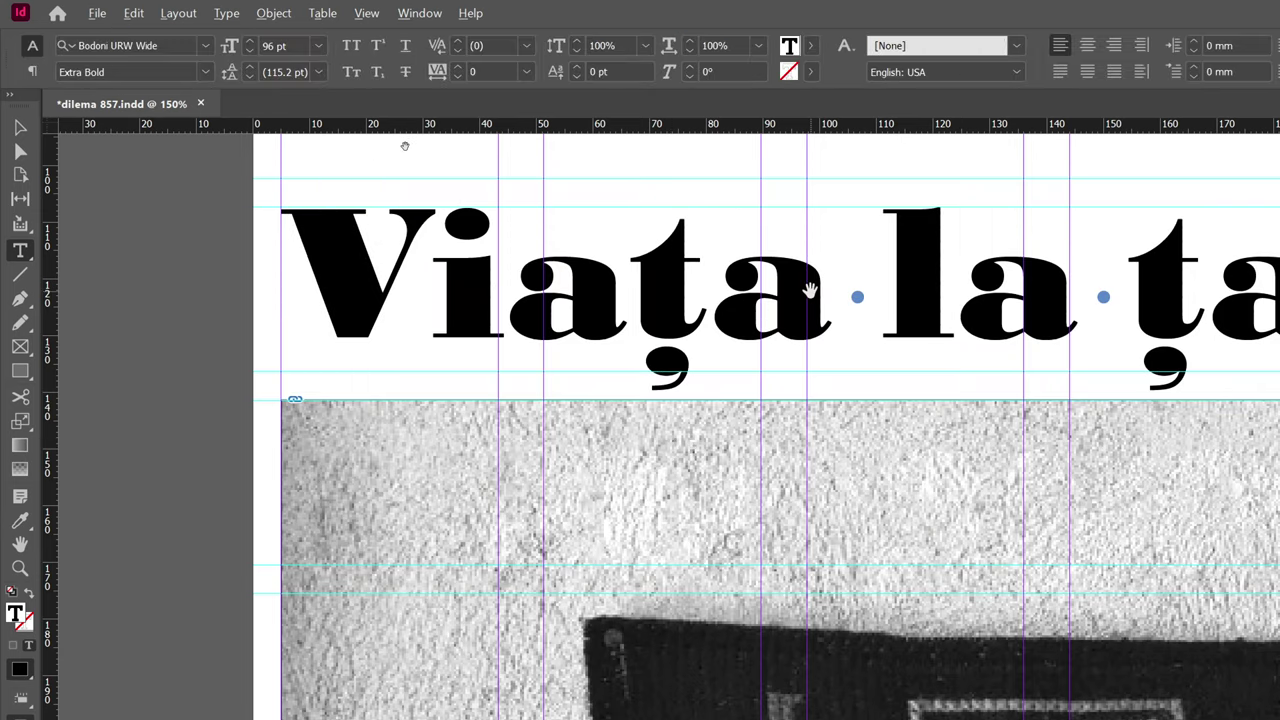
pyautogui.hotkey('ctrl', '-')
pyautogui.hotkey('ctrl', '-')
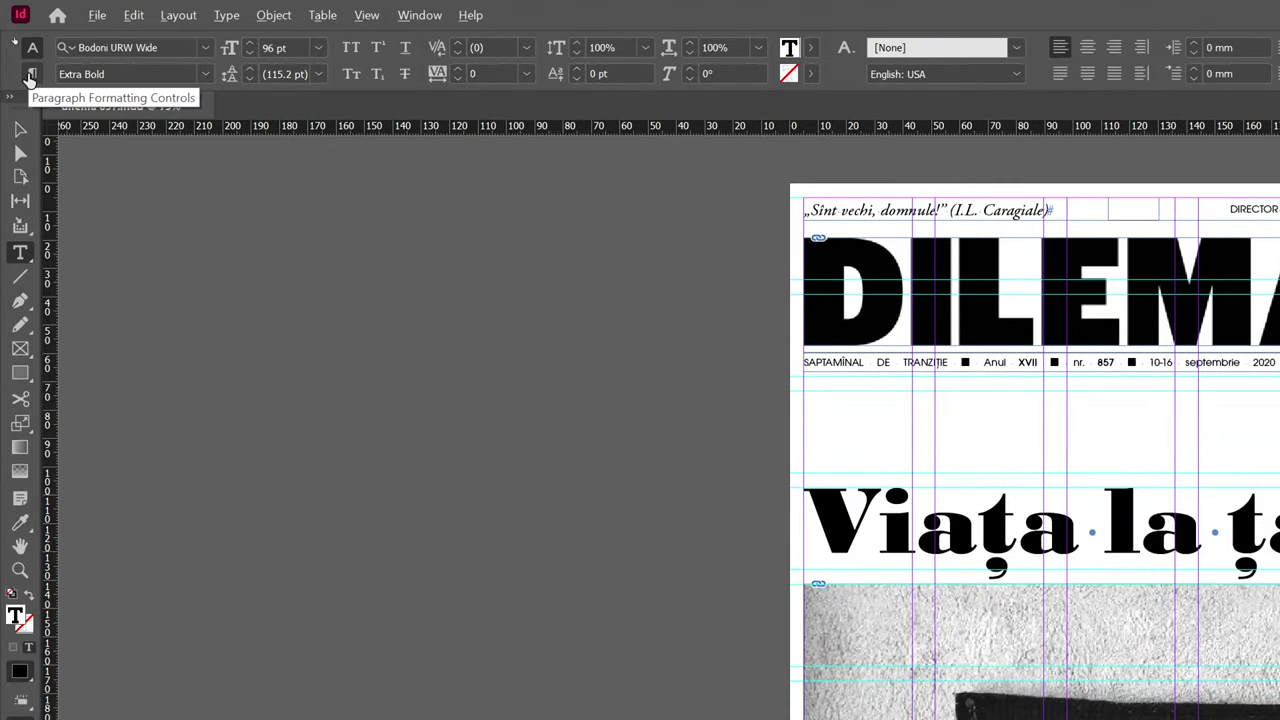
# Step: Apply Align Center to the headline paragraph from the Paragraph Formatting Controls
pyautogui.click(31, 75)
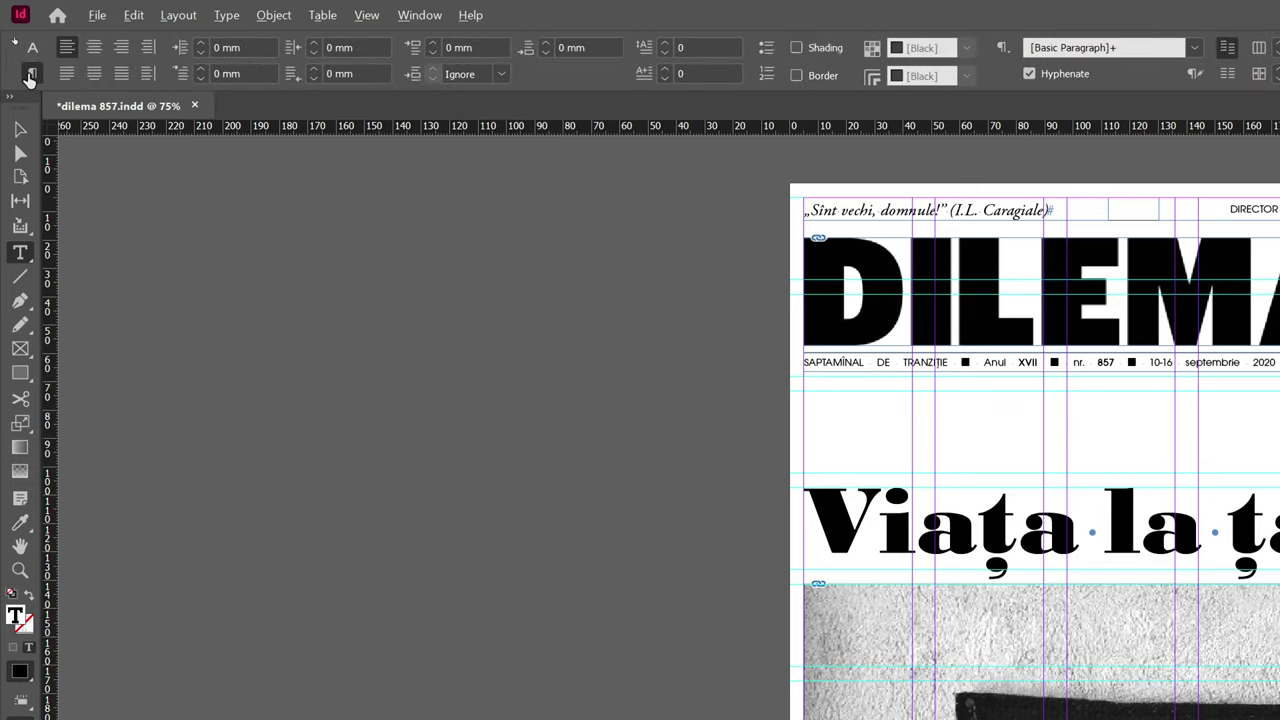
pyautogui.click(90, 54)
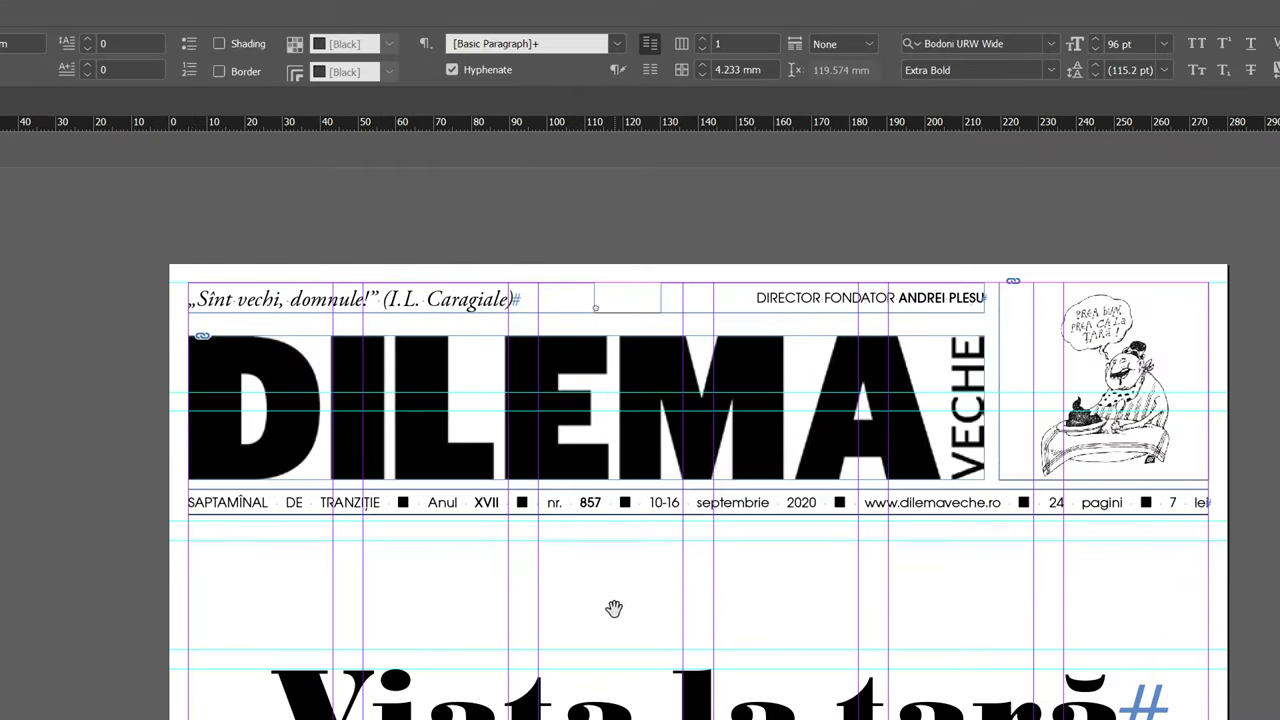
# Step: Bring the headline into view, select 'Viața', and show the Character Formatting Controls
pyautogui.moveTo(614, 606); pyautogui.dragTo(491, 178)
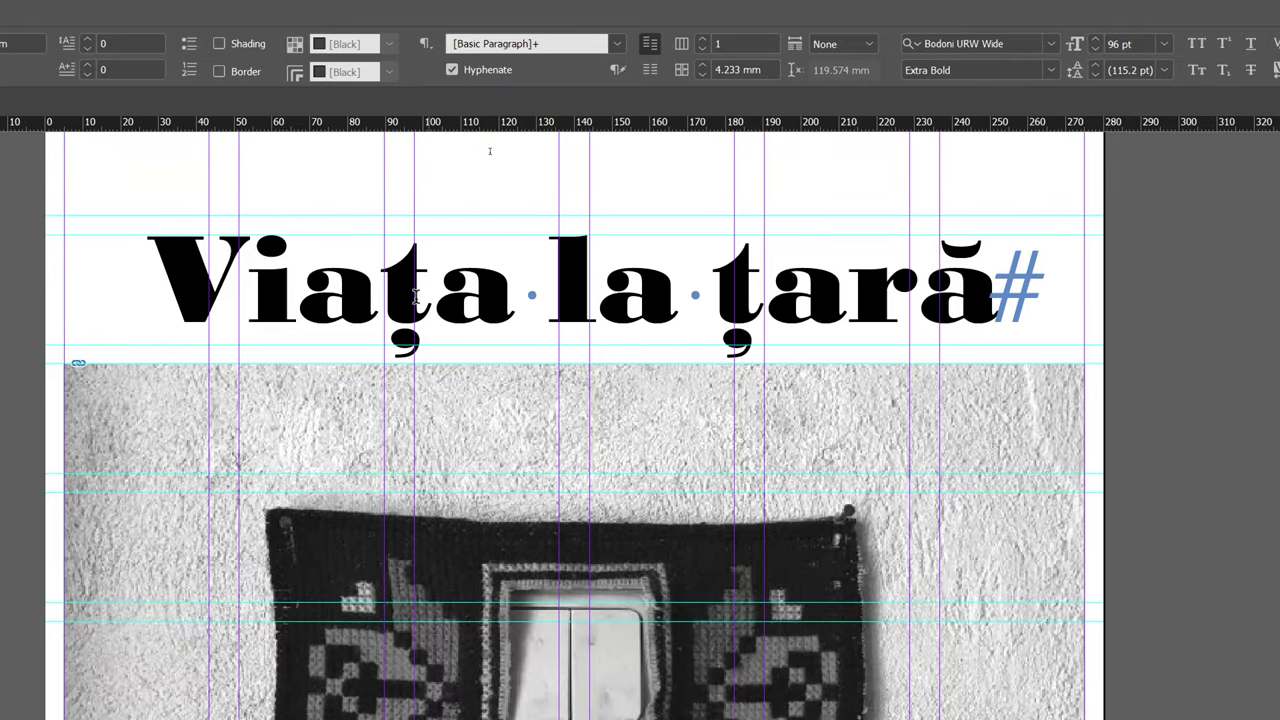
pyautogui.click(517, 292)
pyautogui.moveTo(517, 292); pyautogui.dragTo(270, 355)
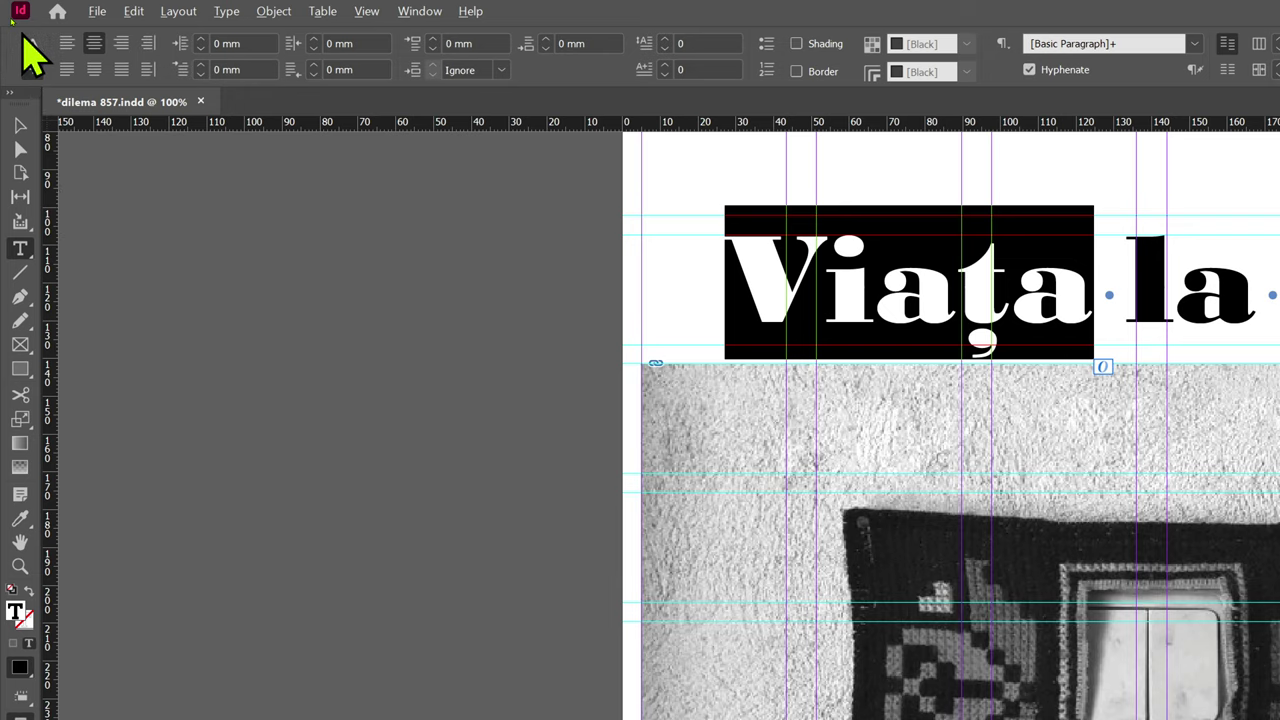
pyautogui.click(31, 45)
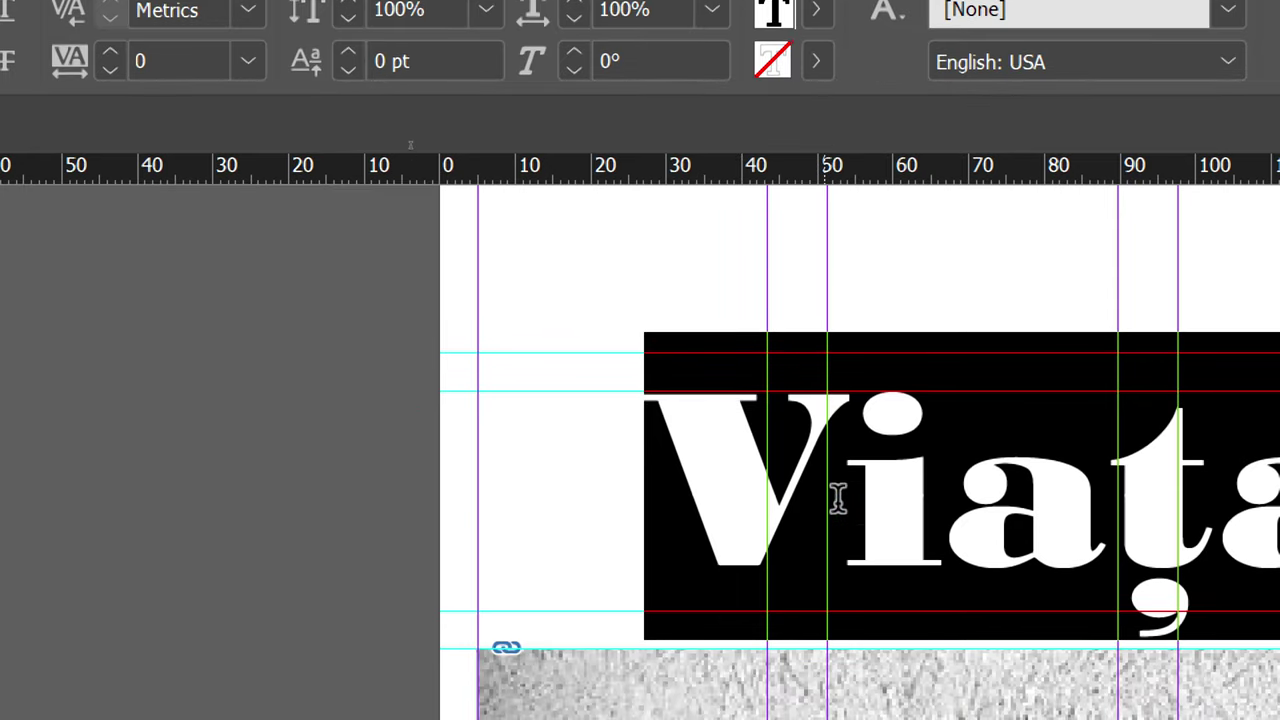
# Step: Reselect the whole word 'Viața' in the headline
pyautogui.click(838, 538)
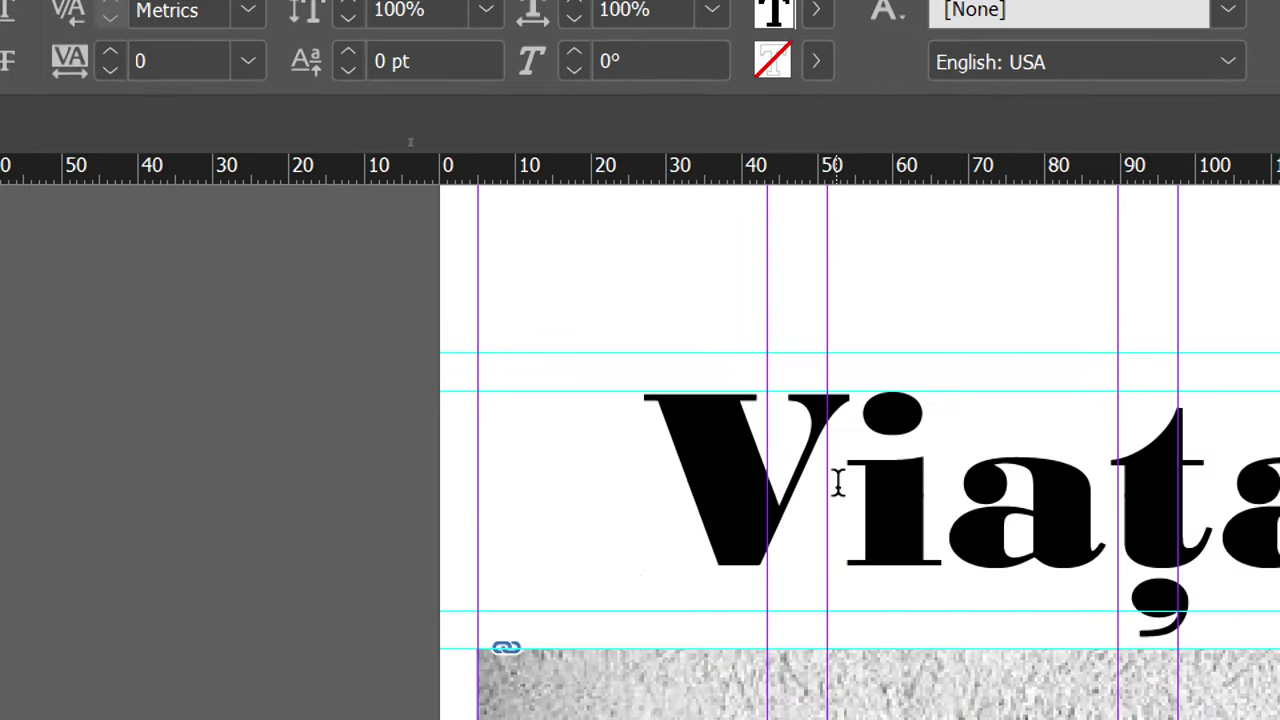
pyautogui.doubleClick(766, 457)
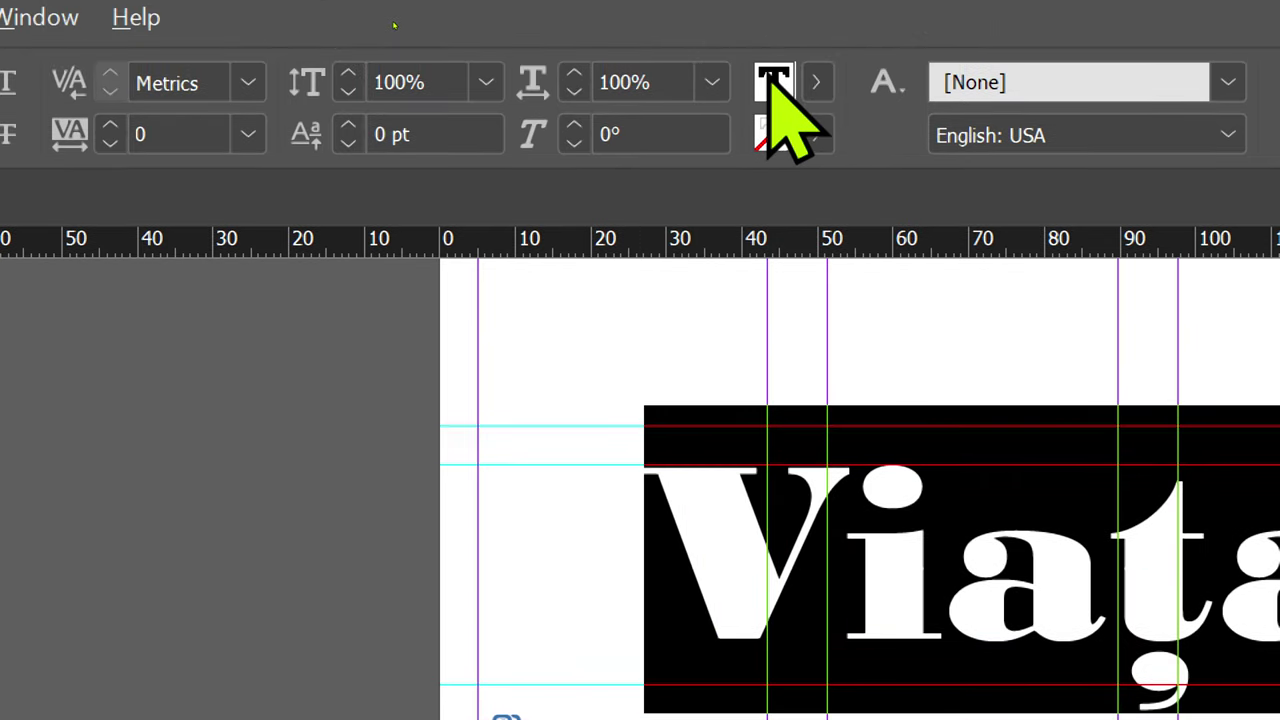
pyautogui.click(816, 82)
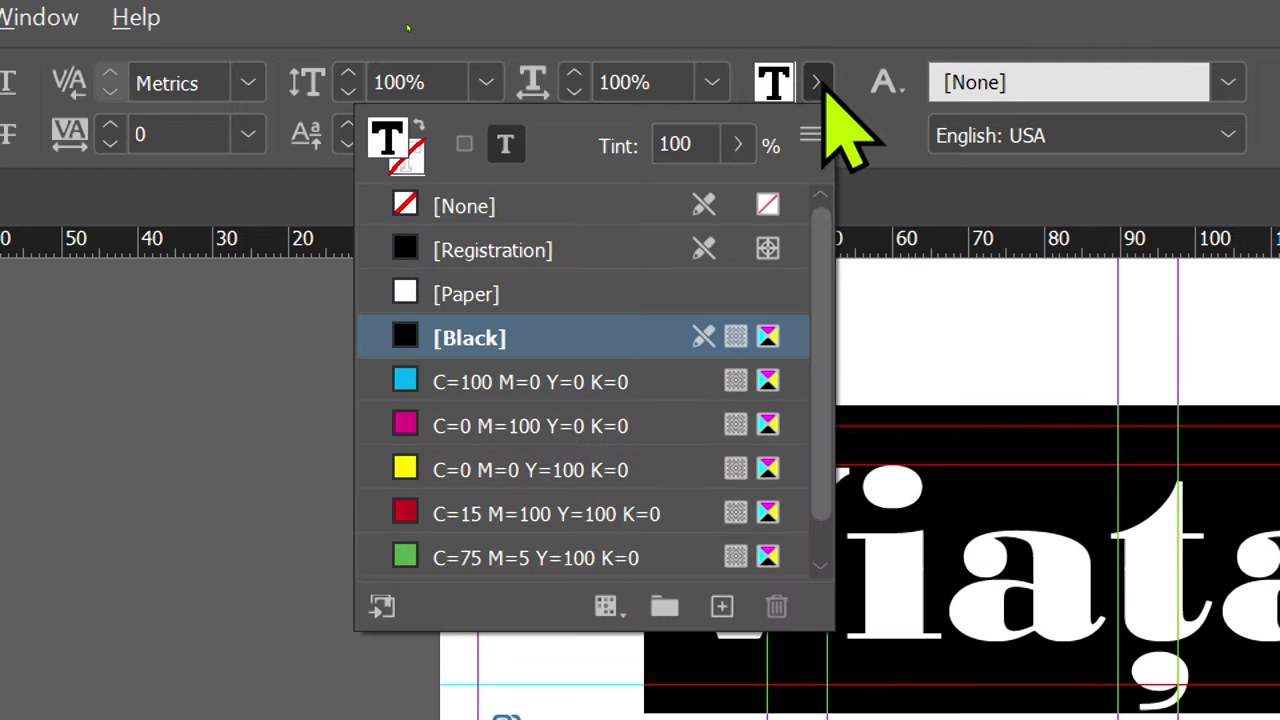
pyautogui.scroll(-1, 826, 400)
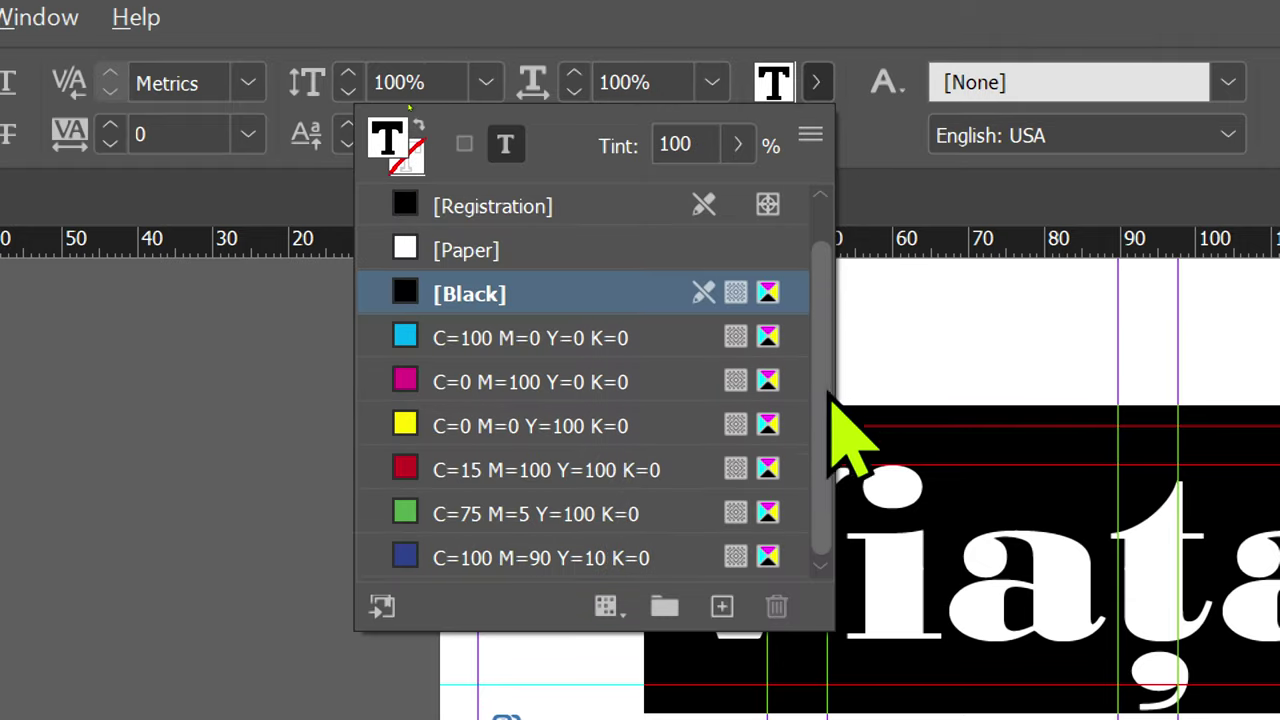
pyautogui.scroll(1, 809, 175)
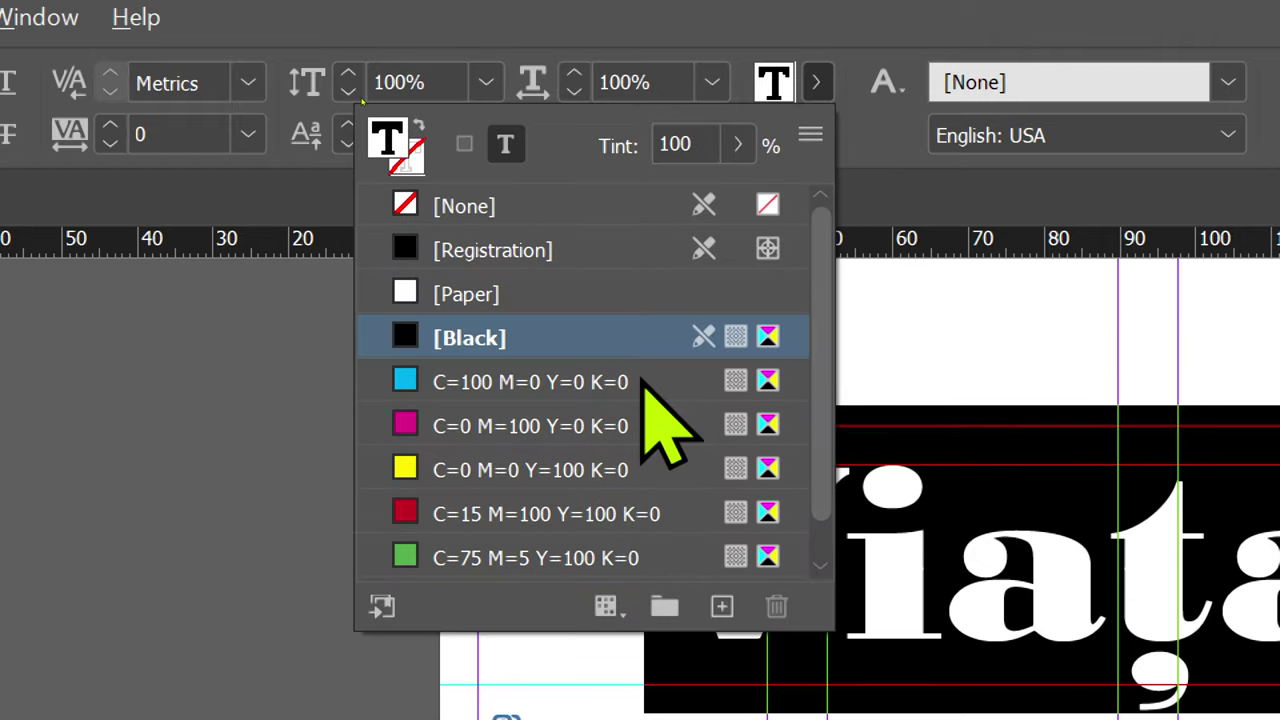
pyautogui.scroll(-1, 822, 330)
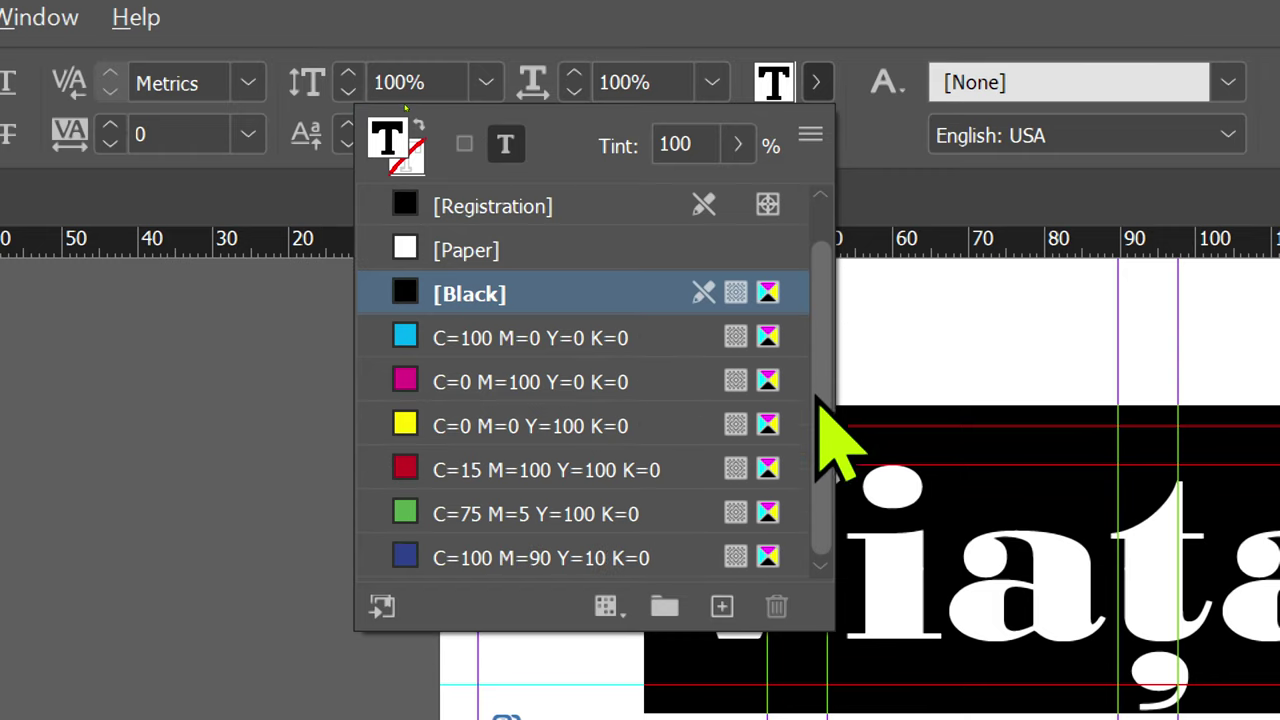
pyautogui.scroll(1, 812, 250)
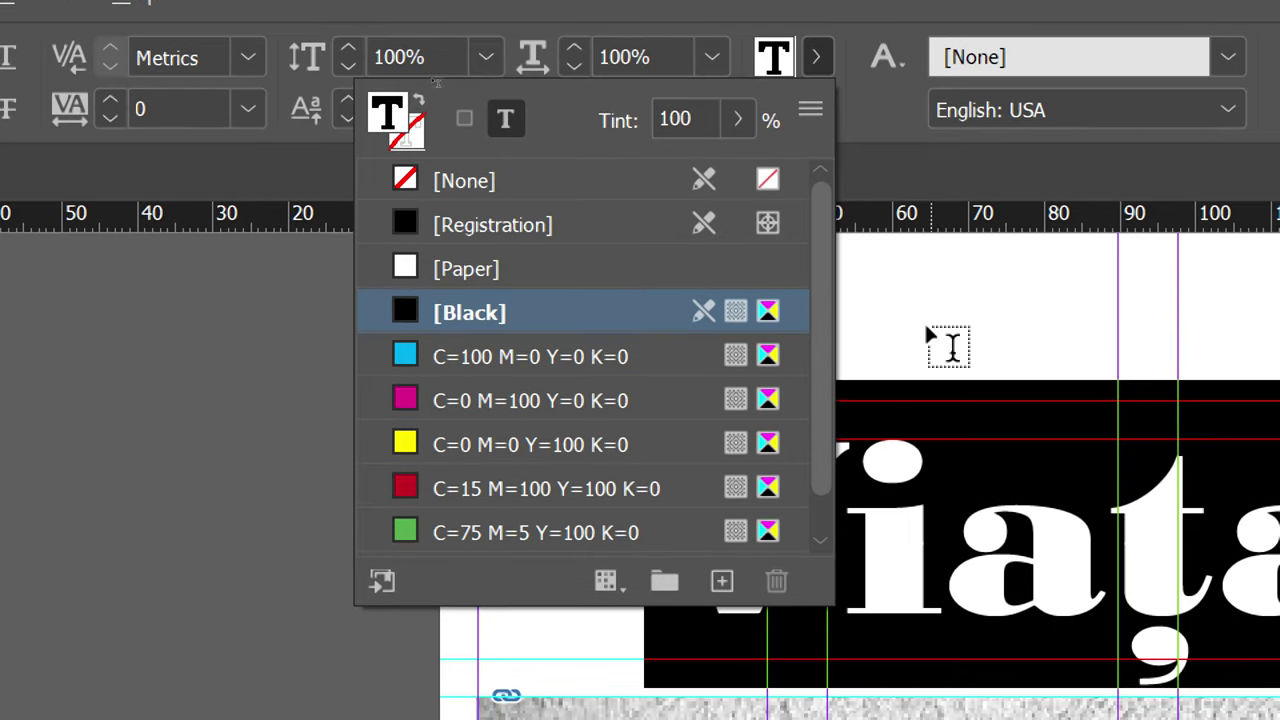
pyautogui.click(906, 572)
pyautogui.doubleClick(891, 529)
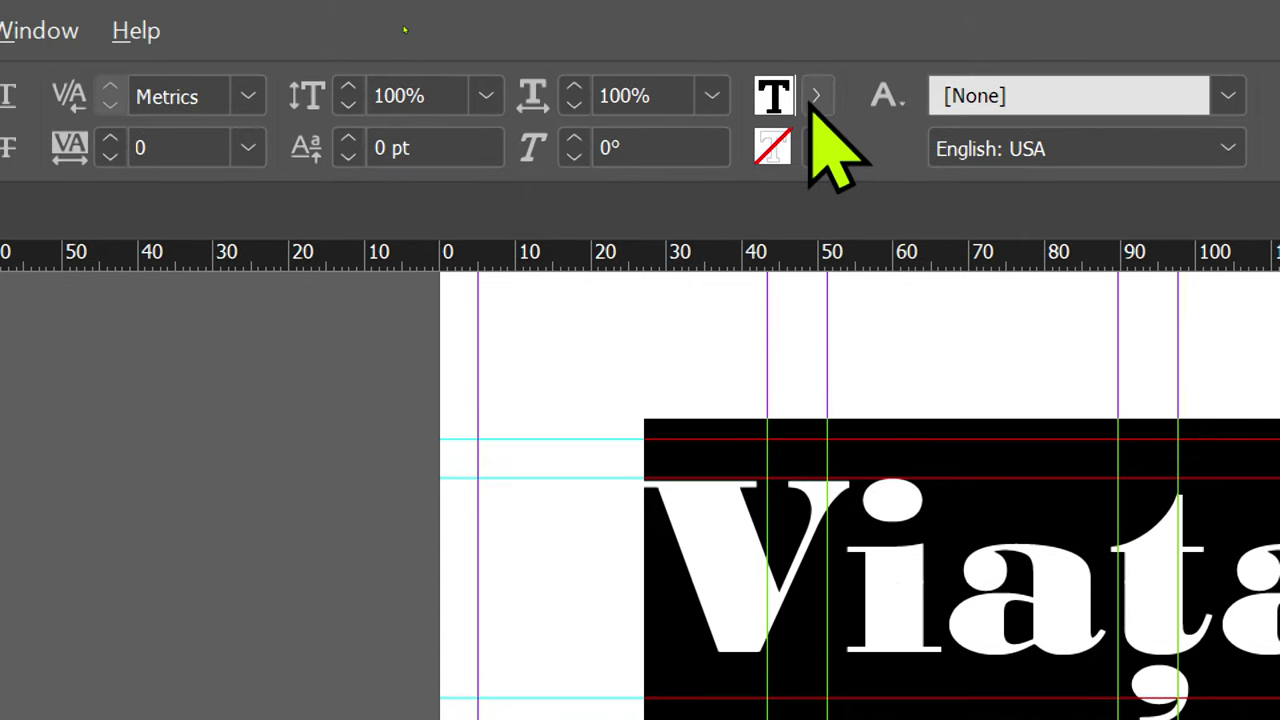
pyautogui.click(814, 97)
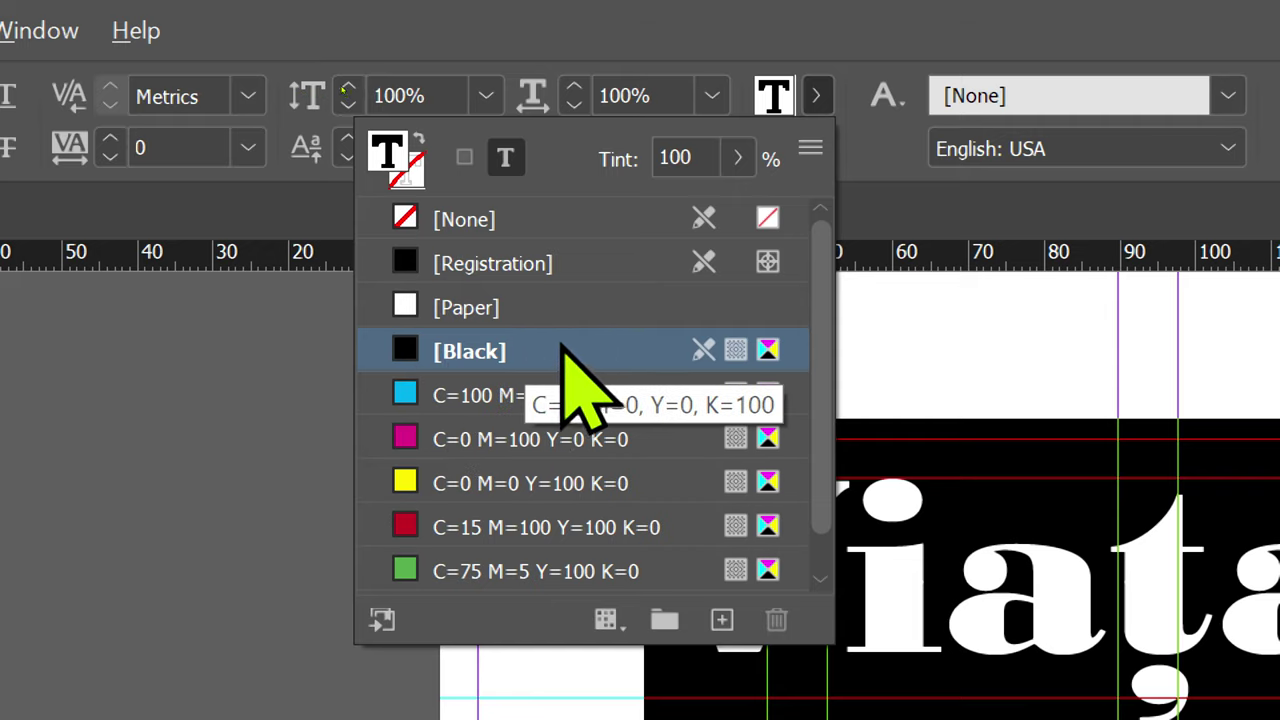
pyautogui.click(698, 157)
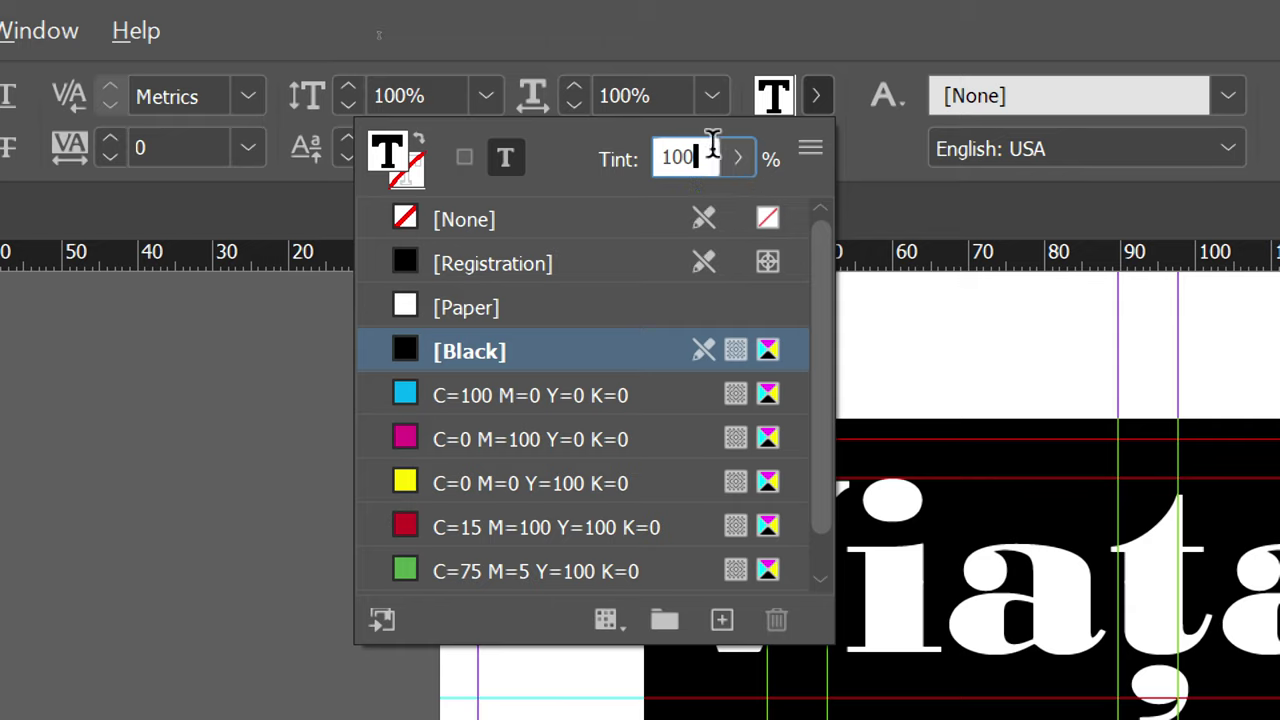
# Step: Set the [Black] fill tint of 'Viața' to 50%
pyautogui.moveTo(710, 160); pyautogui.dragTo(630, 158)
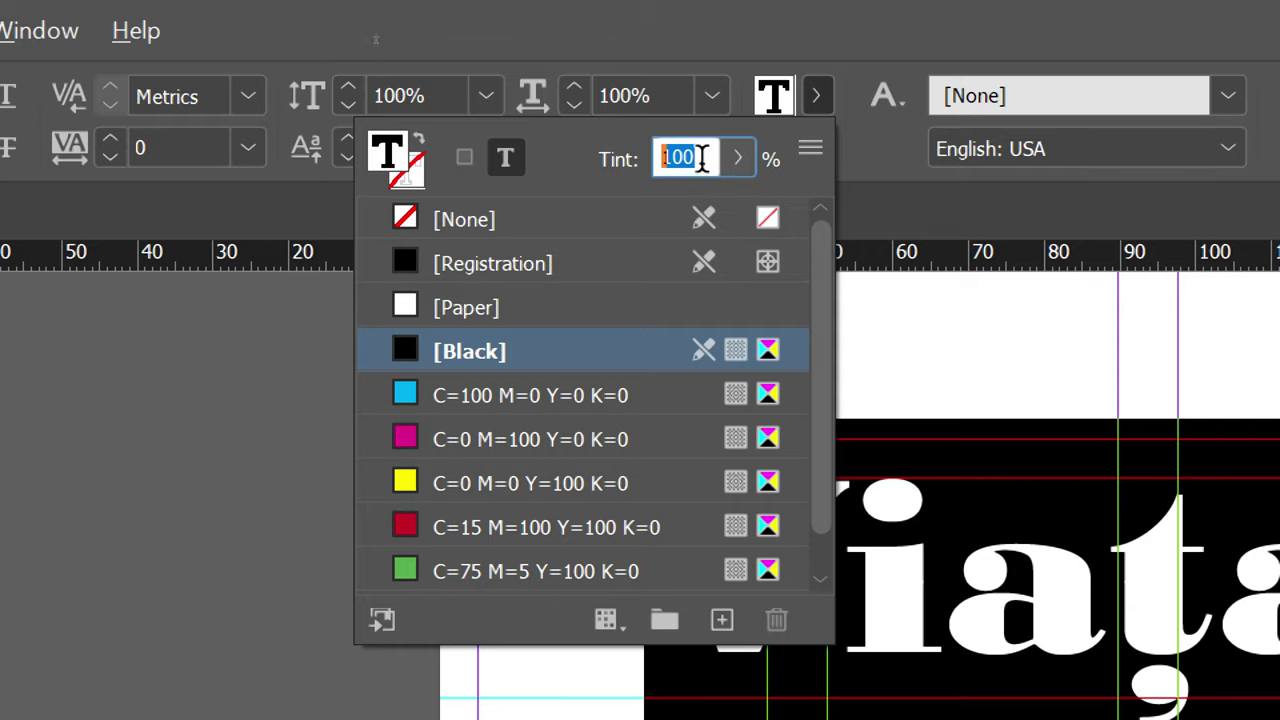
pyautogui.click(739, 162)
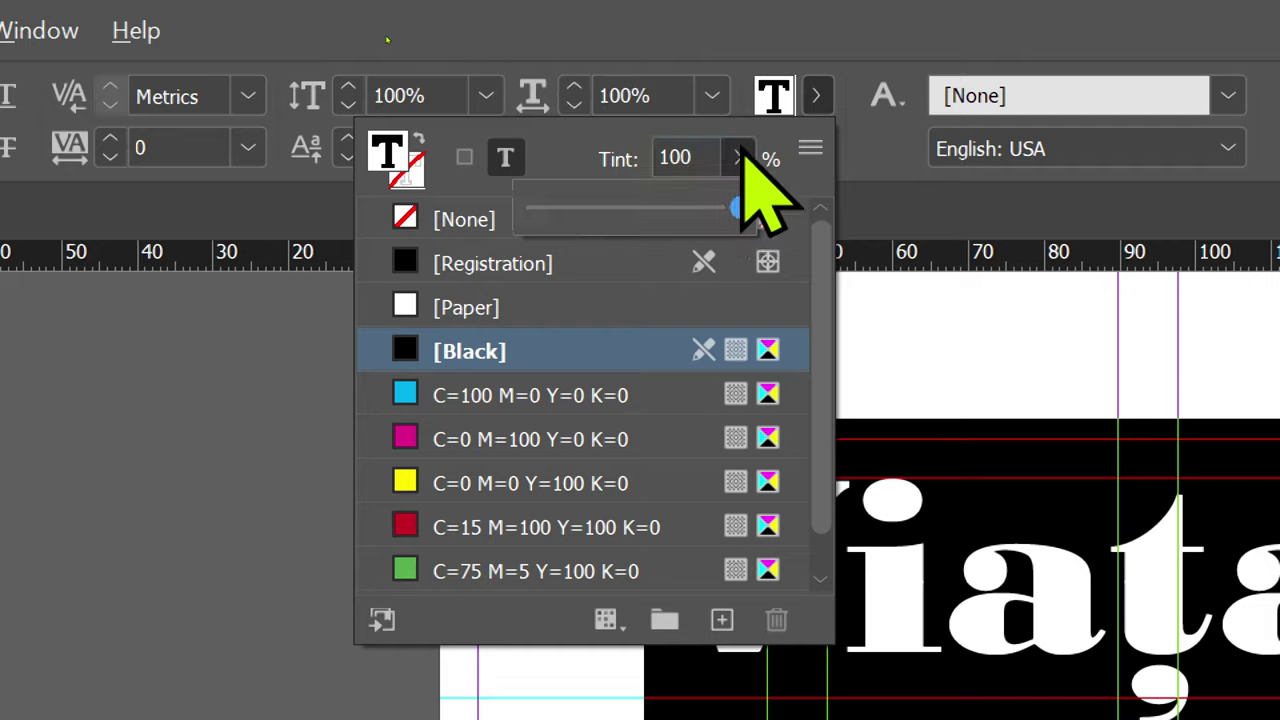
pyautogui.moveTo(742, 218); pyautogui.dragTo(681, 213)
pyautogui.doubleClick(695, 157)
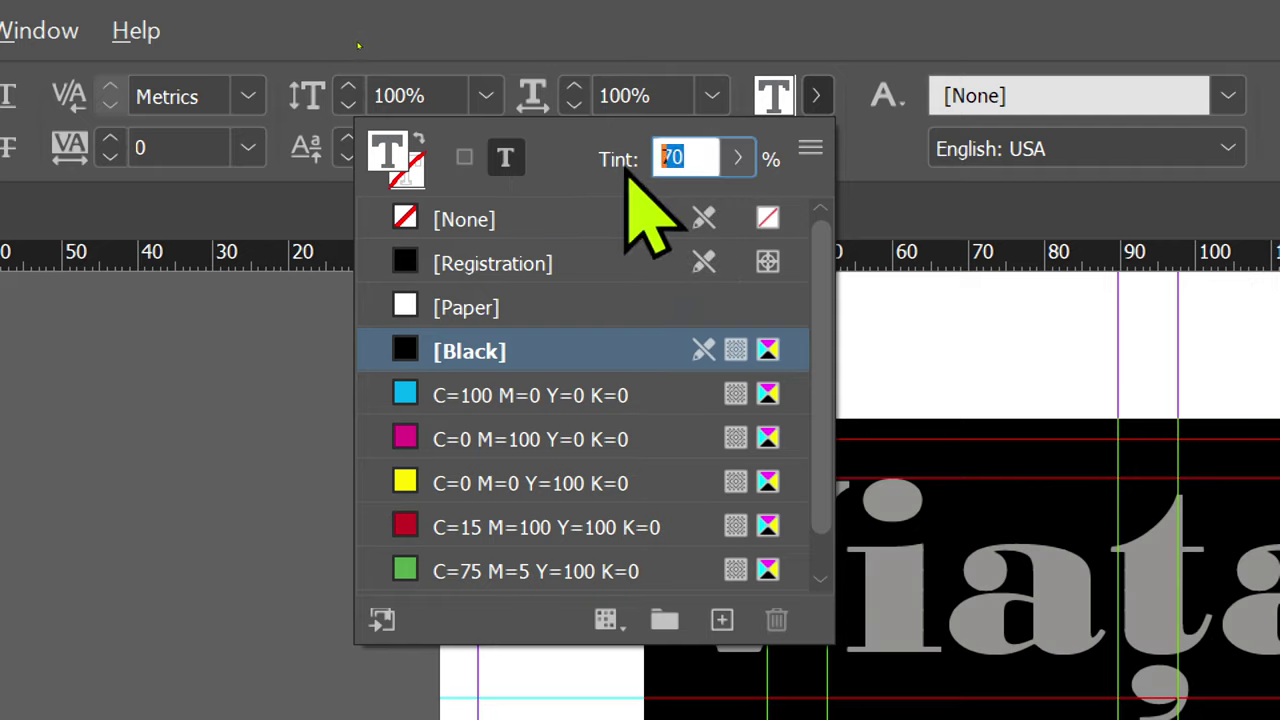
pyautogui.write('50')
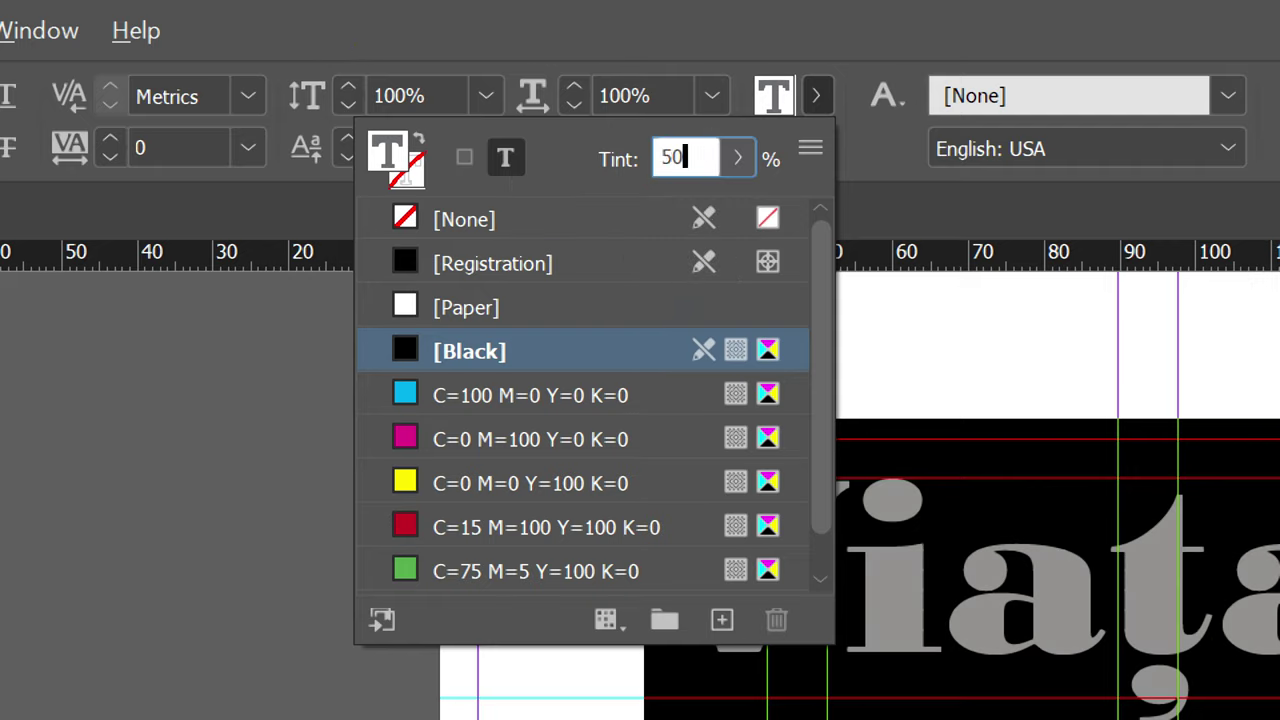
pyautogui.press('Return')
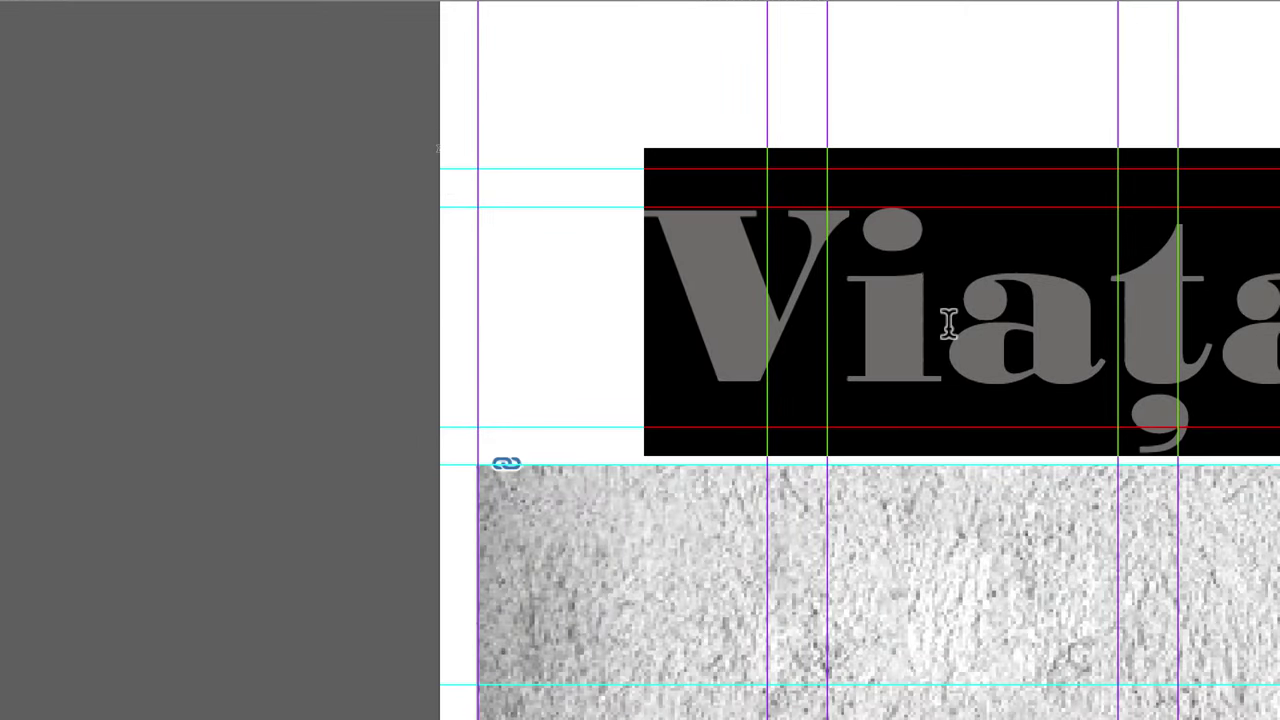
# Step: Deselect everything and view the page in Preview mode with grey 'Viața' beside black 'la țară'
pyautogui.click(947, 323)
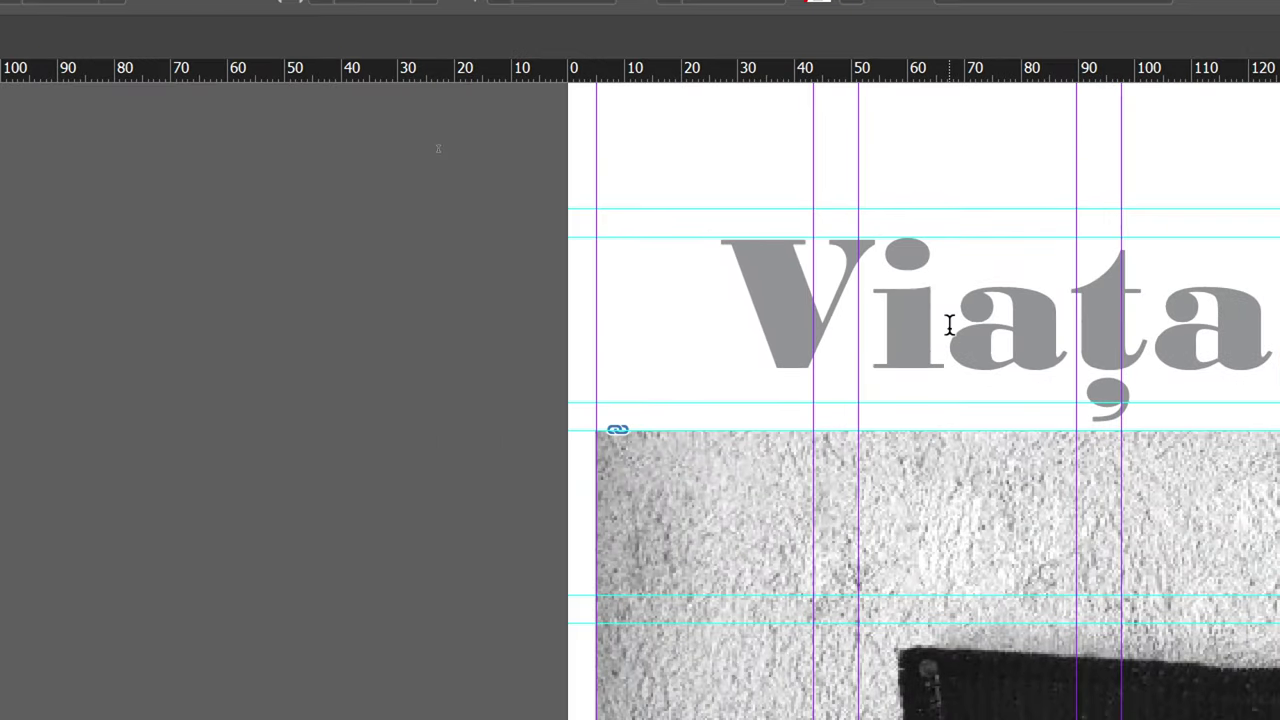
pyautogui.scroll(2, 400, 200)
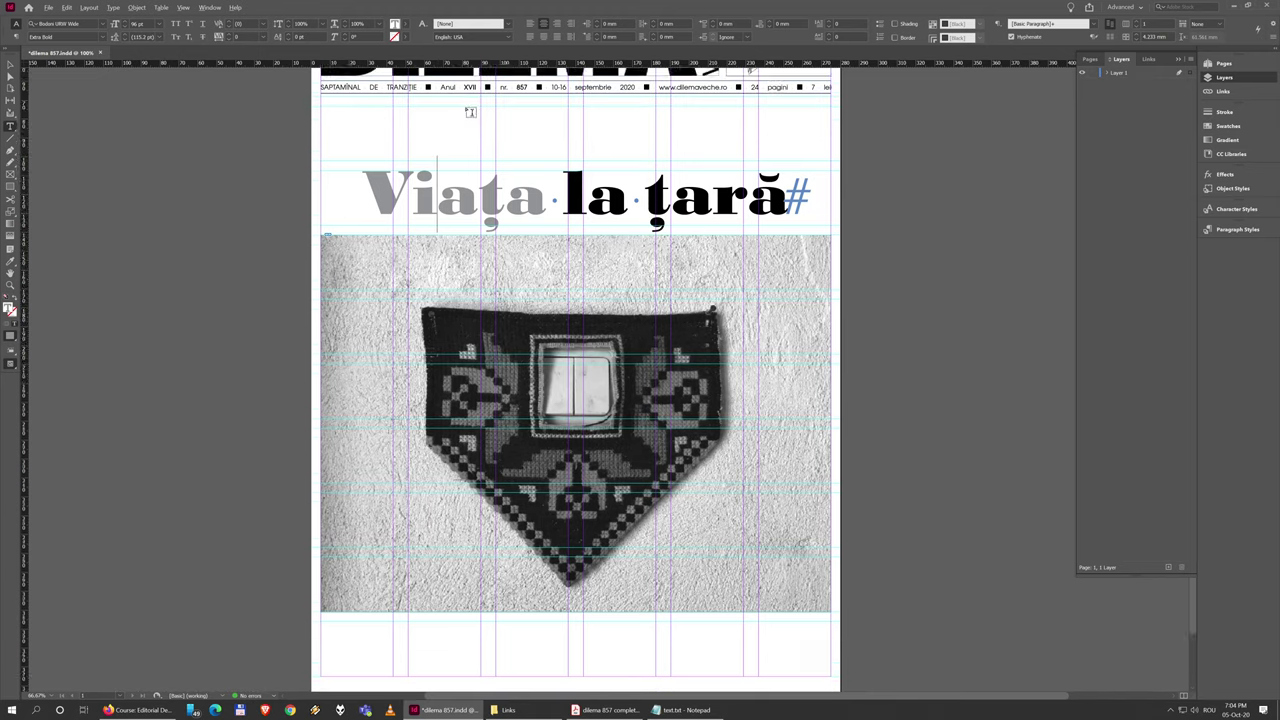
pyautogui.moveTo(387, 242); pyautogui.dragTo(545, 245)
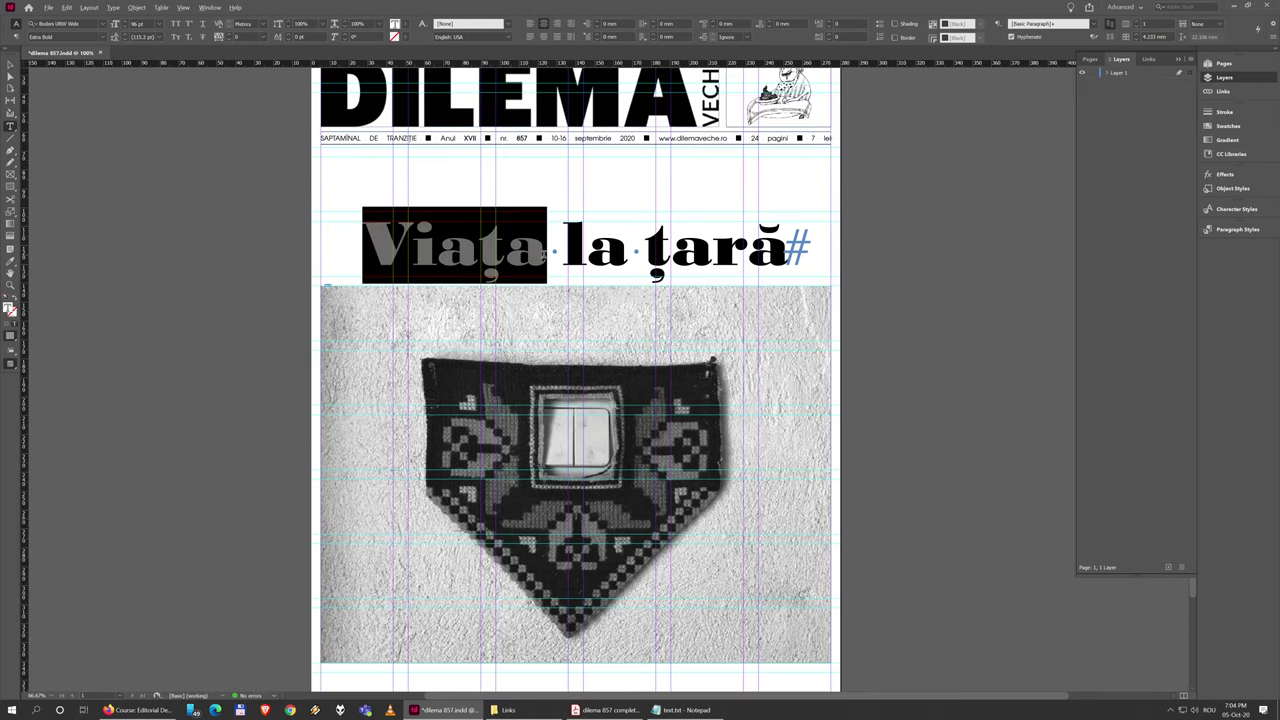
pyautogui.click(547, 250)
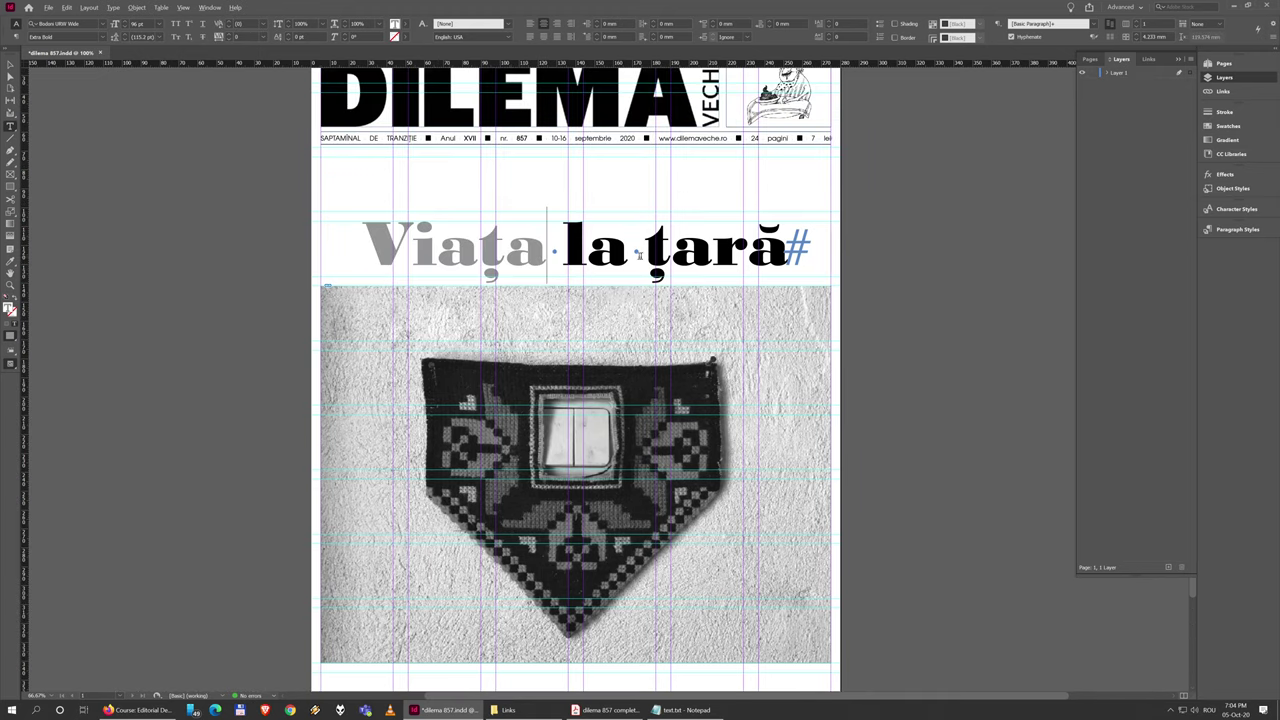
pyautogui.click(10, 65)
pyautogui.click(166, 207)
pyautogui.press('w')
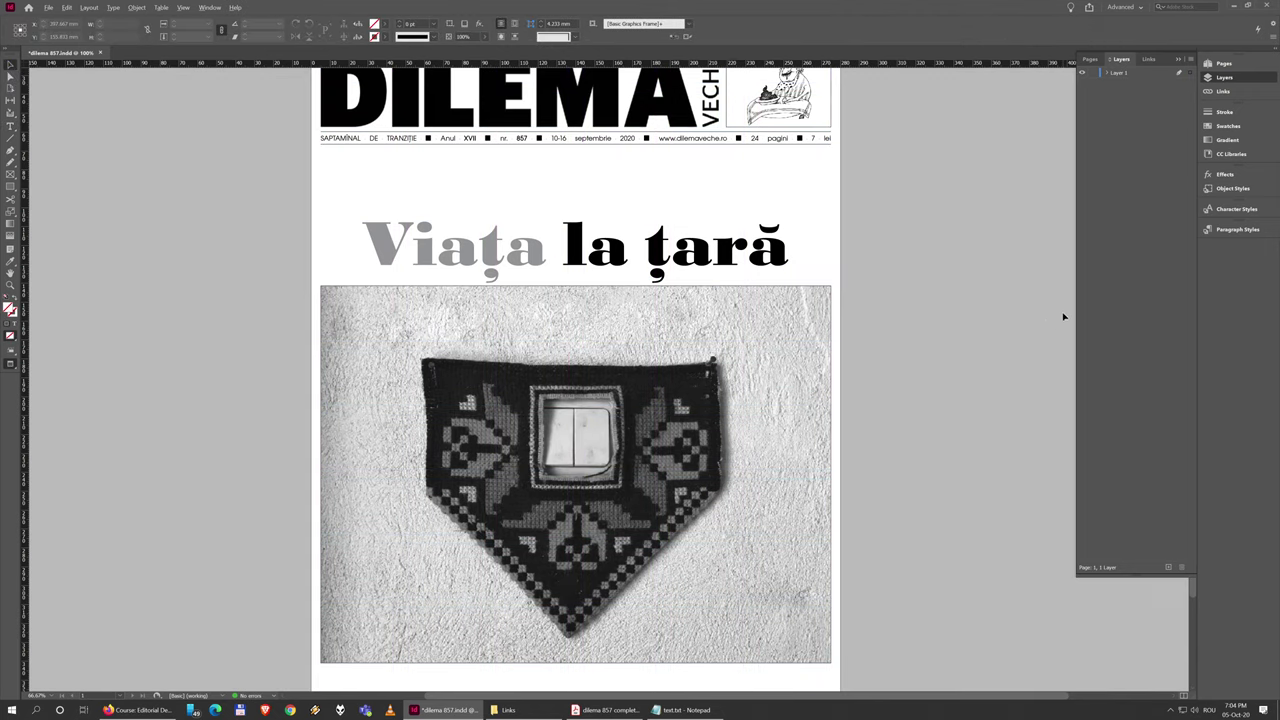